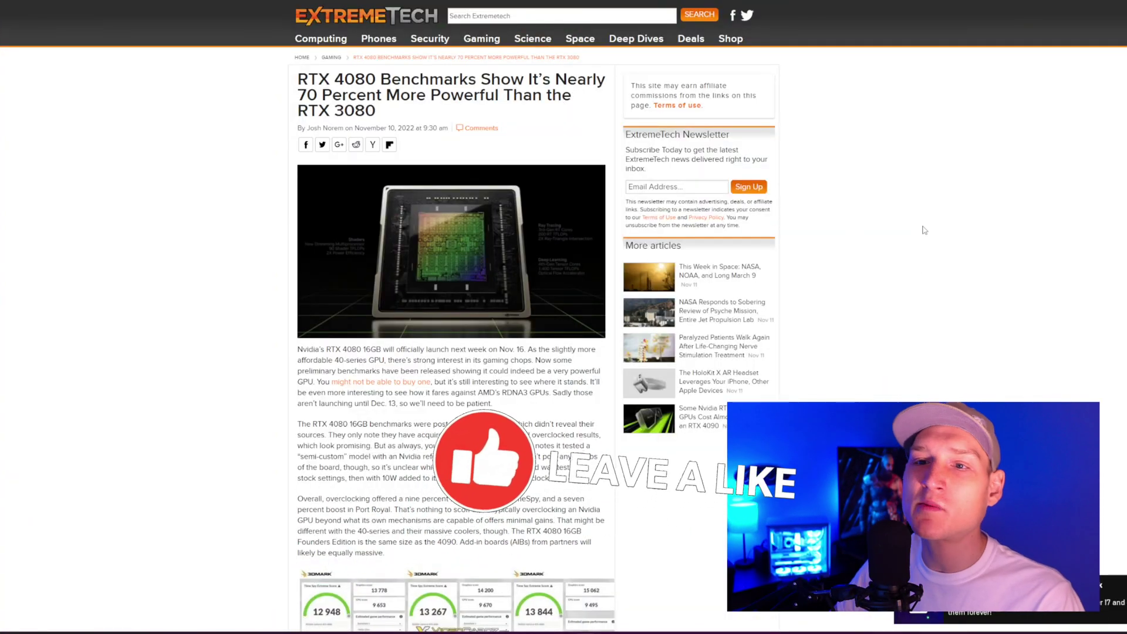
pyautogui.scroll(-1, 916, 225)
pyautogui.scroll(-1, 916, 230)
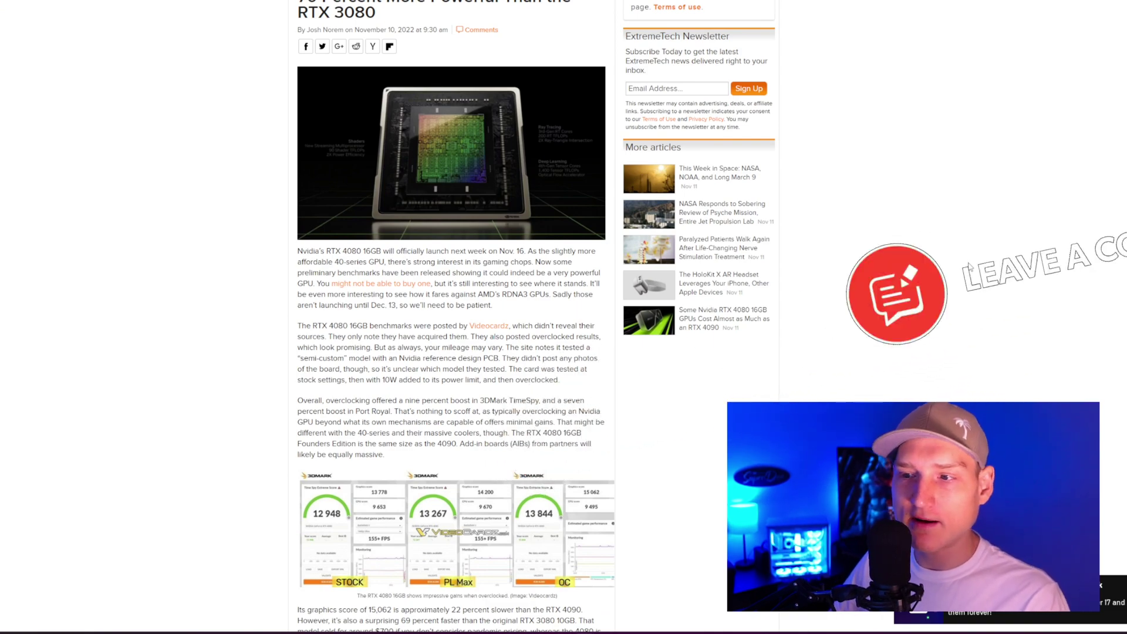
# Step: Zoom in on the ExtremeTech RTX 4080 benchmarks article to make its 3DMark screenshots readable
pyautogui.hotkey('ctrl', '+')
pyautogui.hotkey('ctrl', '+')
pyautogui.hotkey('ctrl', '+')
pyautogui.scroll(-3, 921, 300)
pyautogui.scroll(-3, 920, 300)
pyautogui.scroll(-1, 921, 300)
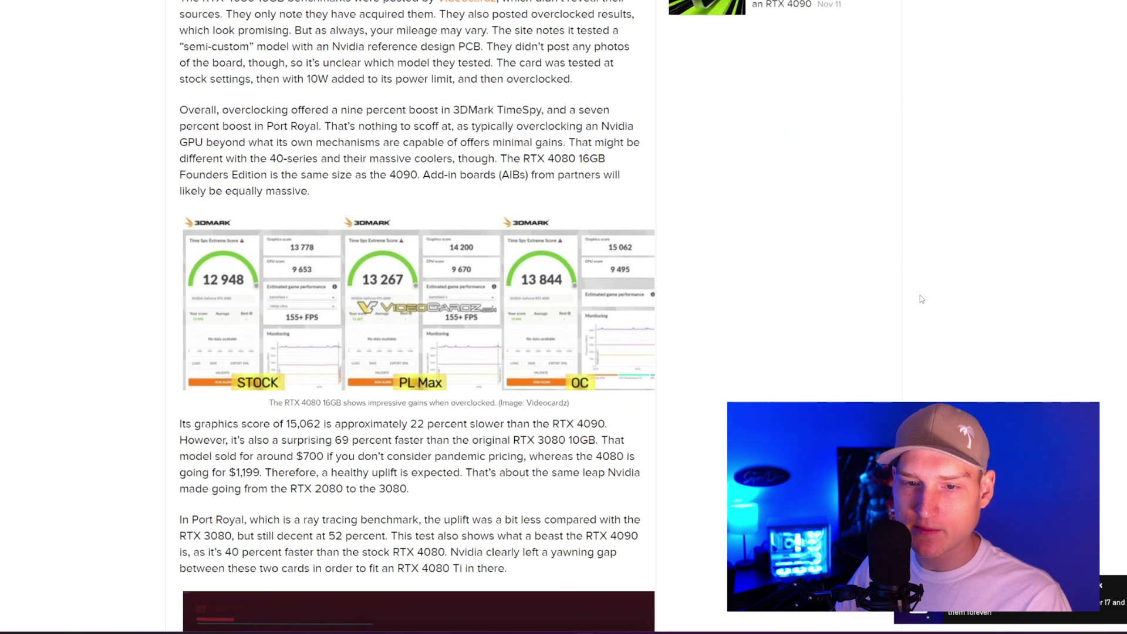
pyautogui.scroll(1, 921, 299)
pyautogui.scroll(7, 925, 308)
pyautogui.scroll(1, 925, 310)
pyautogui.scroll(-1, 933, 315)
pyautogui.scroll(-2, 943, 320)
pyautogui.scroll(-2, 948, 327)
pyautogui.scroll(-1, 948, 328)
pyautogui.scroll(-2, 949, 329)
pyautogui.scroll(3, 950, 332)
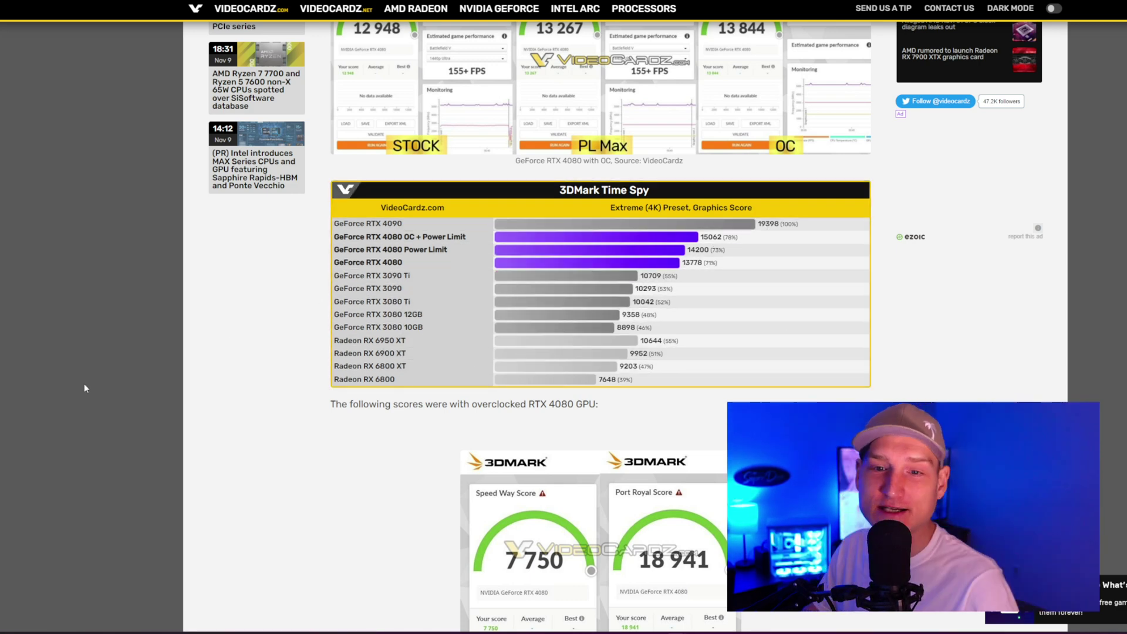
pyautogui.scroll(-5, 85, 397)
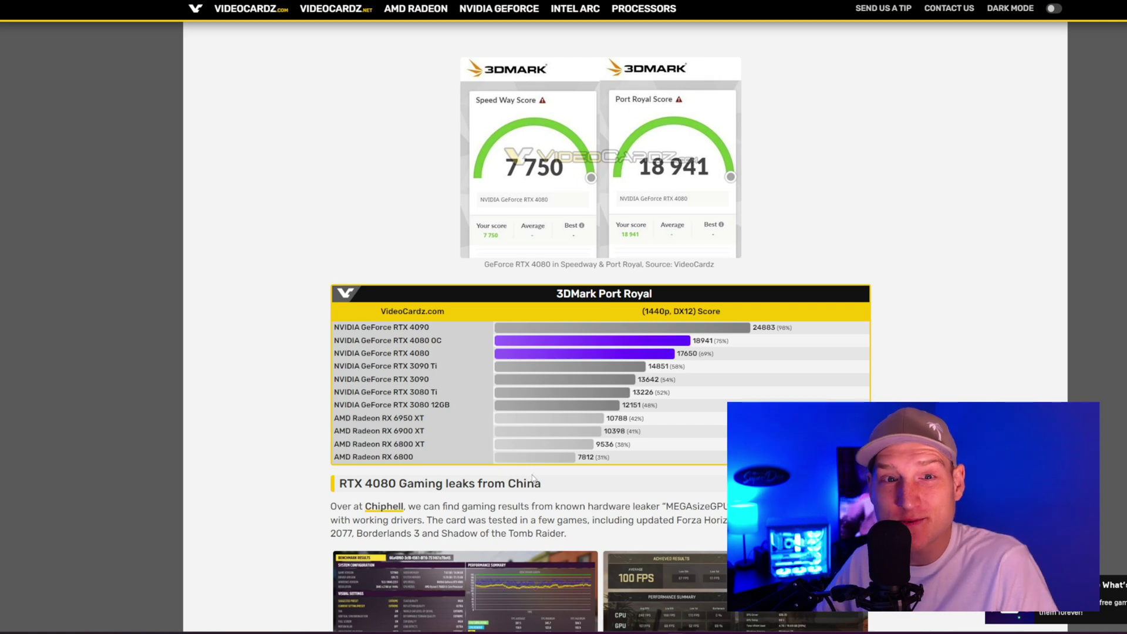
pyautogui.scroll(-2, 347, 262)
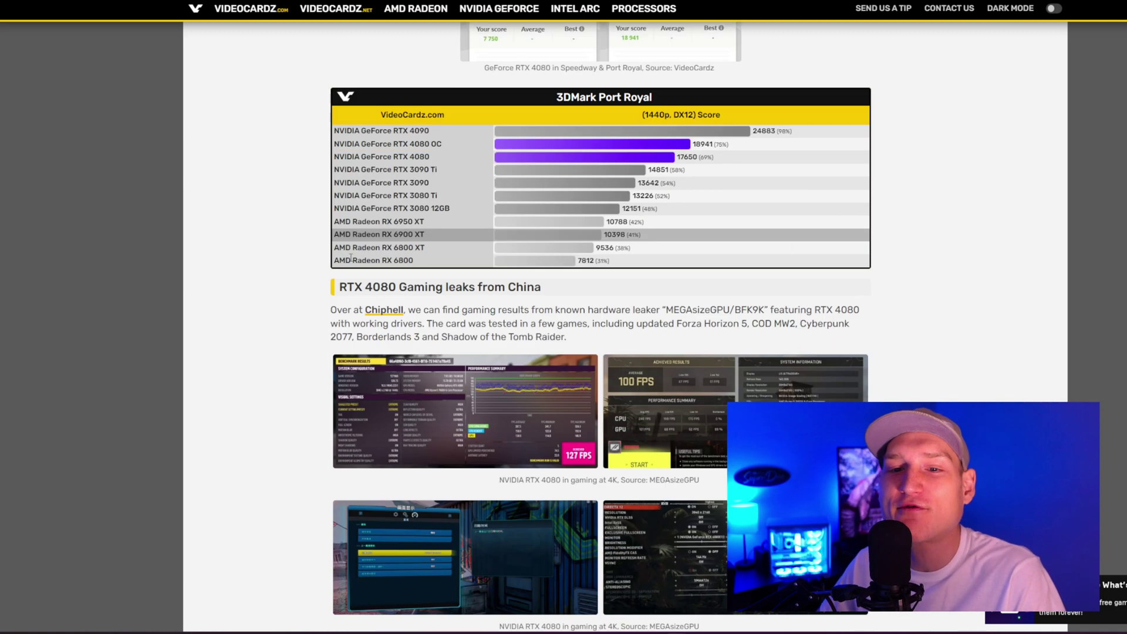
pyautogui.scroll(1, 308, 290)
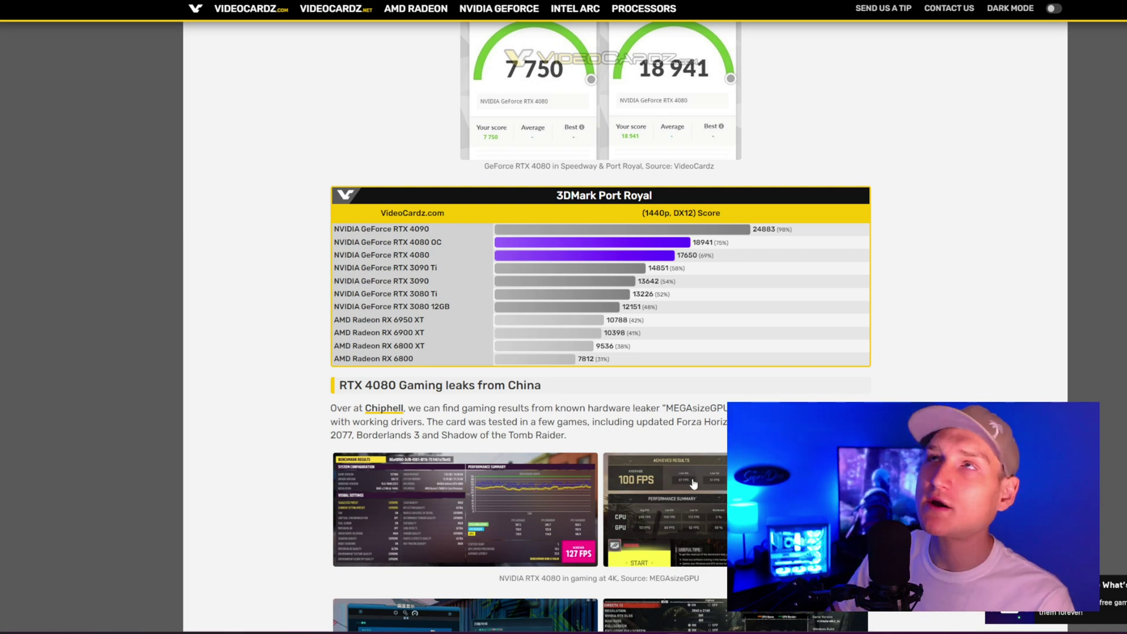
pyautogui.scroll(-1, 563, 325)
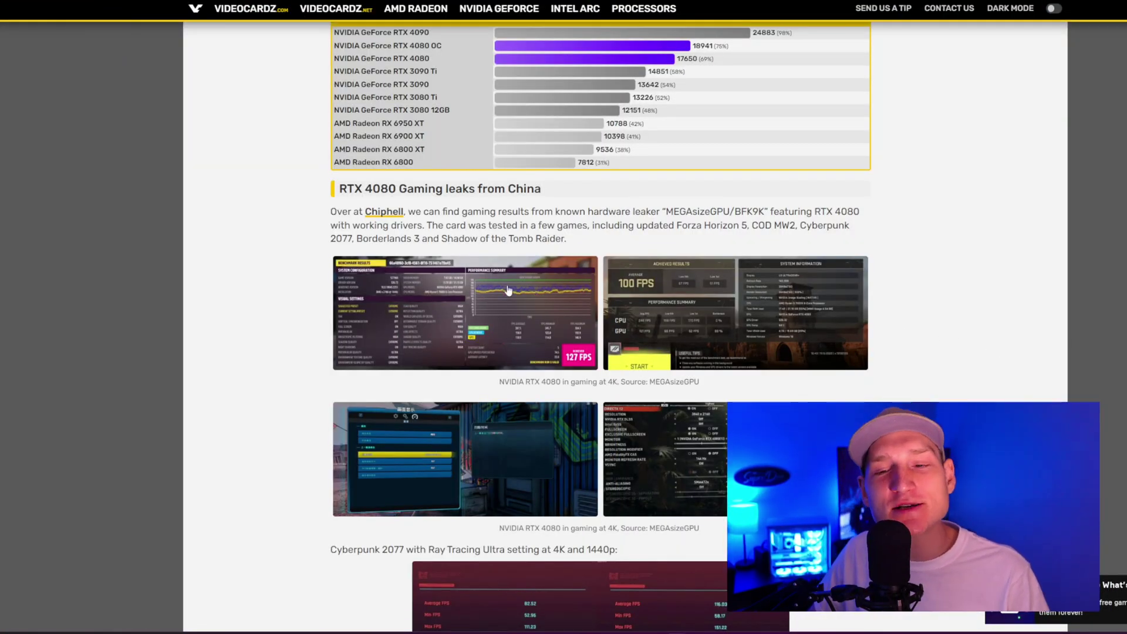
pyautogui.scroll(-2, 475, 290)
# Step: Leave the full-size Forza Horizon 5 benchmark screenshot for the VideoCardz article
pyautogui.click(475, 220)
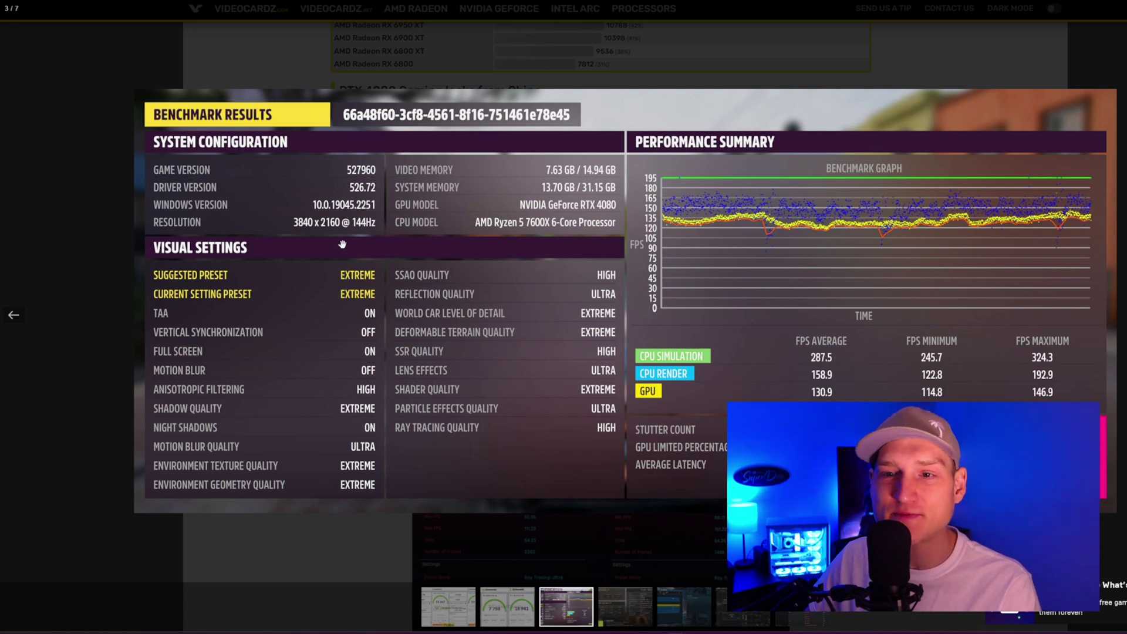
# Step: Show the Modern Warfare II 4K screenshot (100 FPS average) full-size, briefly peeking ahead
pyautogui.click(520, 65)
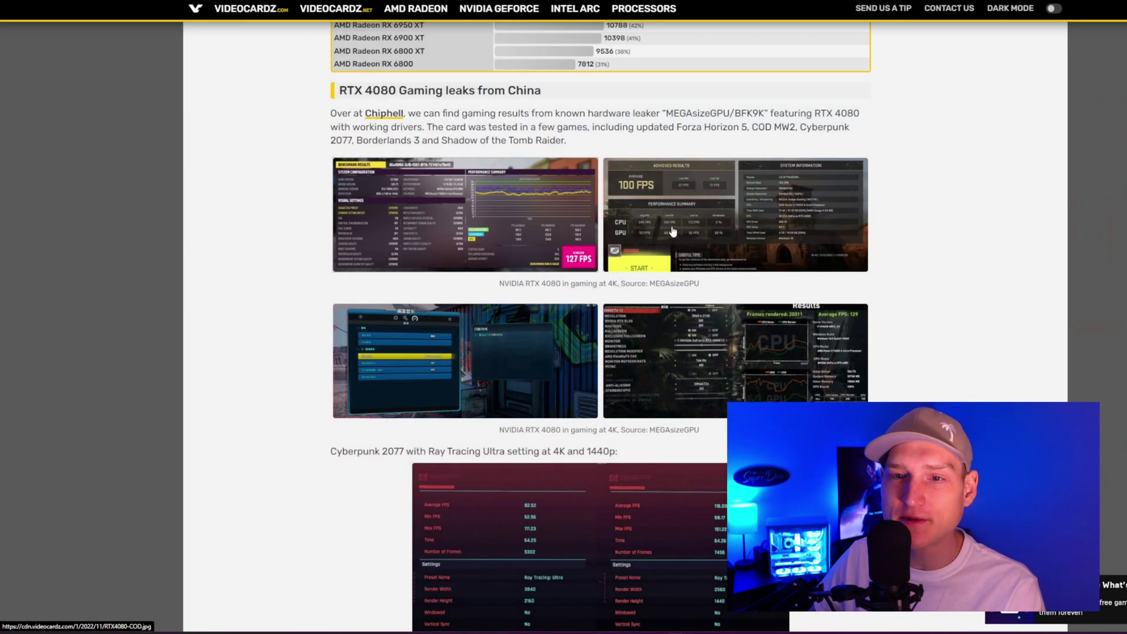
pyautogui.click(534, 352)
pyautogui.moveTo(626, 299)
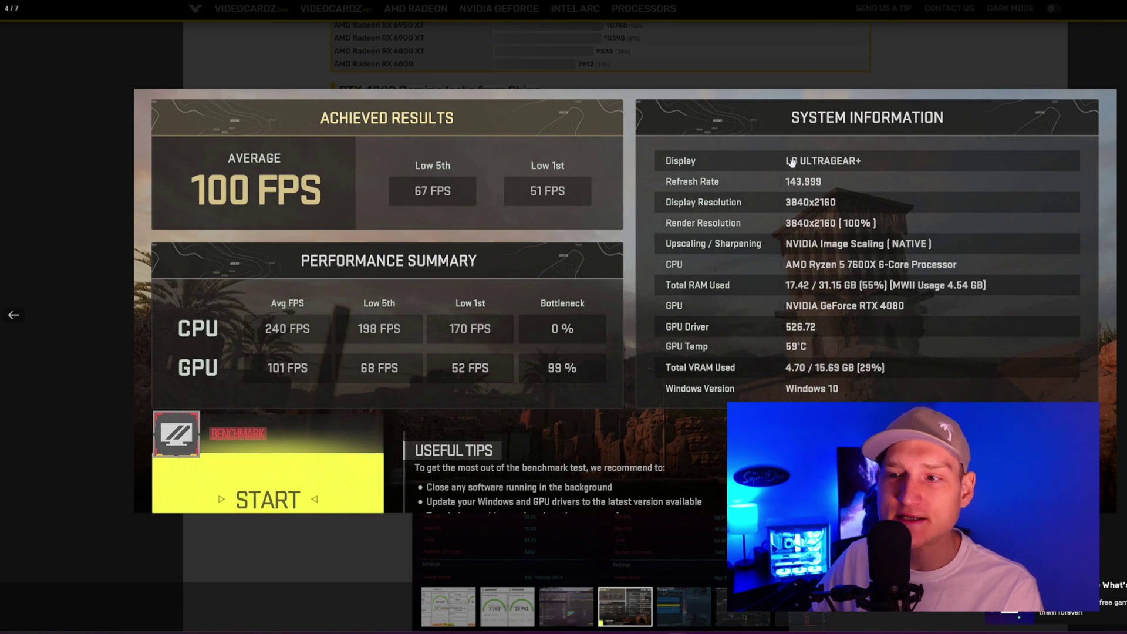
pyautogui.press('Right')
pyautogui.press('Left')
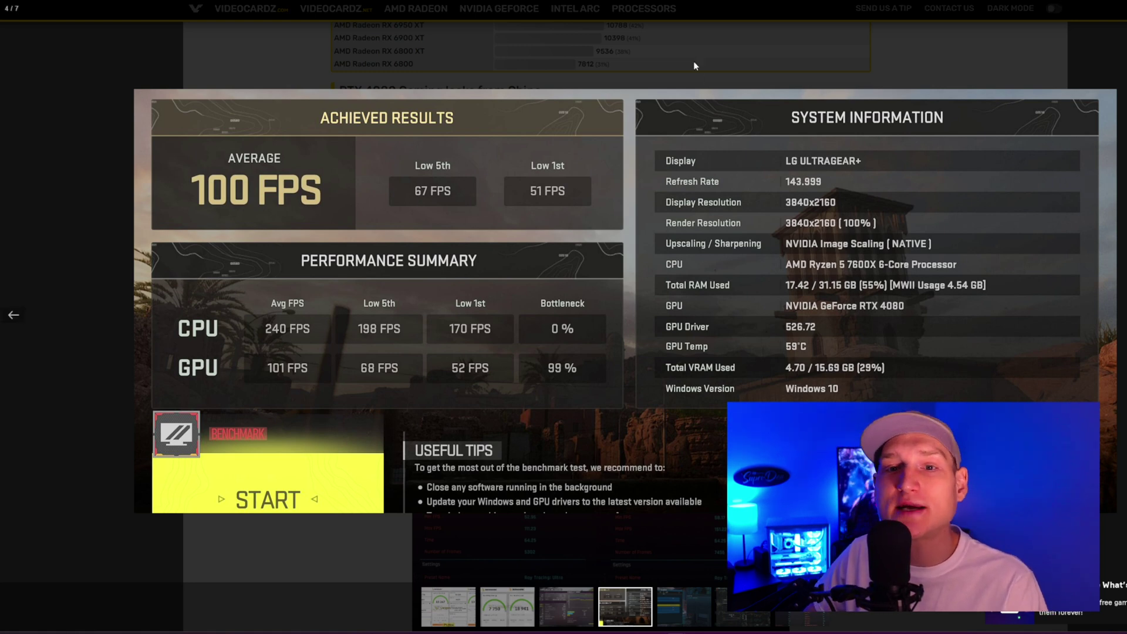
pyautogui.press('Right')
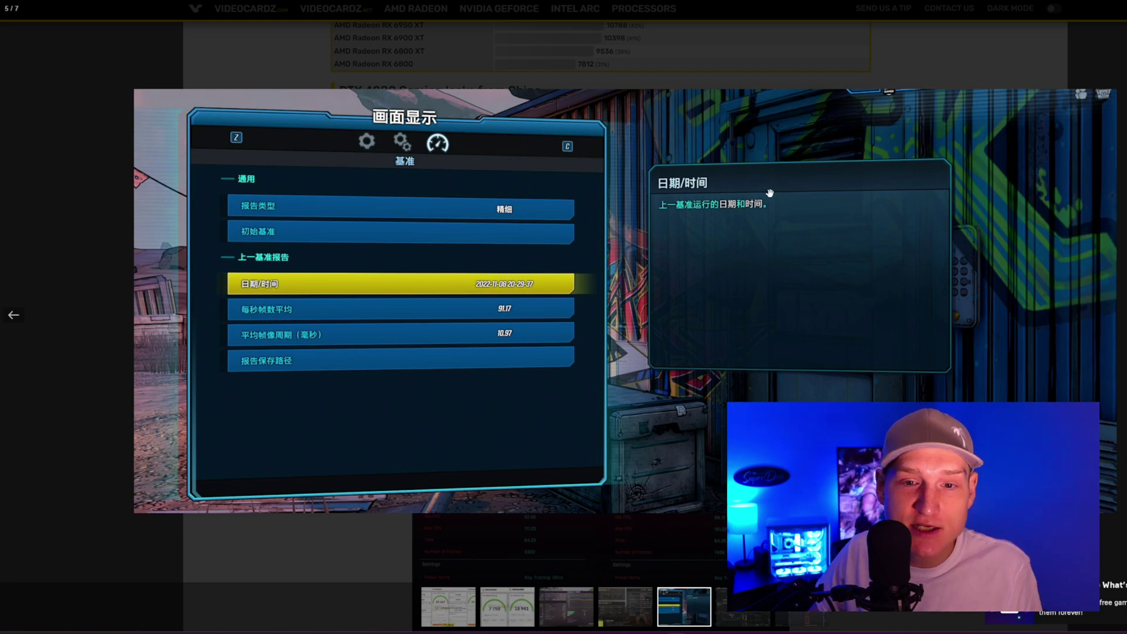
pyautogui.press('Right')
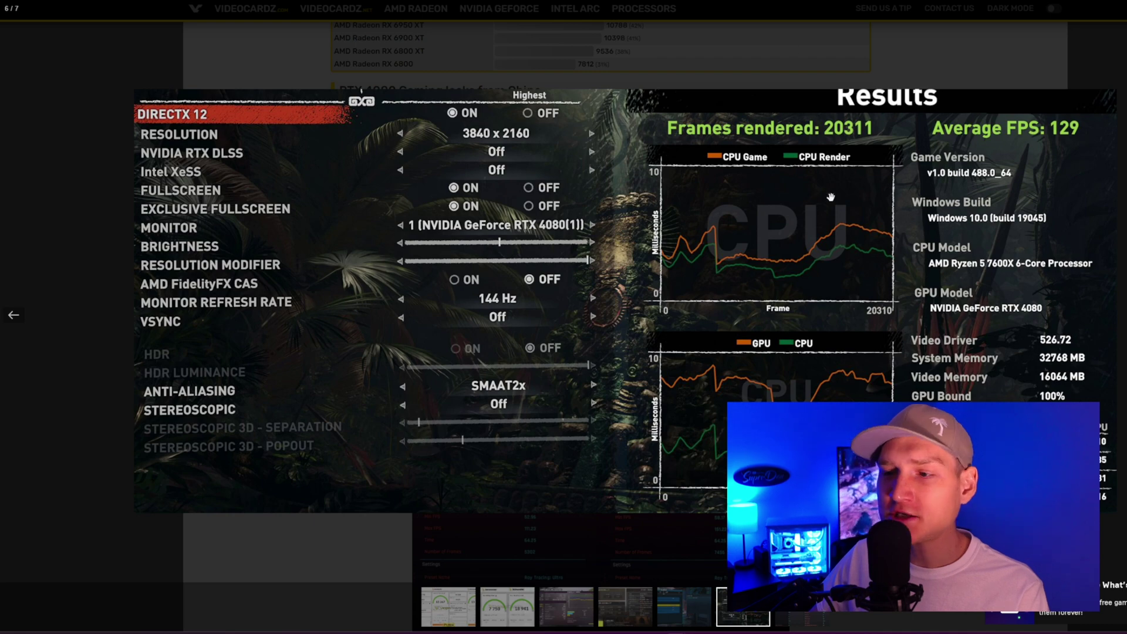
# Step: Browse the gallery to image 7/7, Cyberpunk 2077 RT Ultra: 82.52 FPS 4K, 116.03 1440p
pyautogui.press('Left')
pyautogui.press('Left')
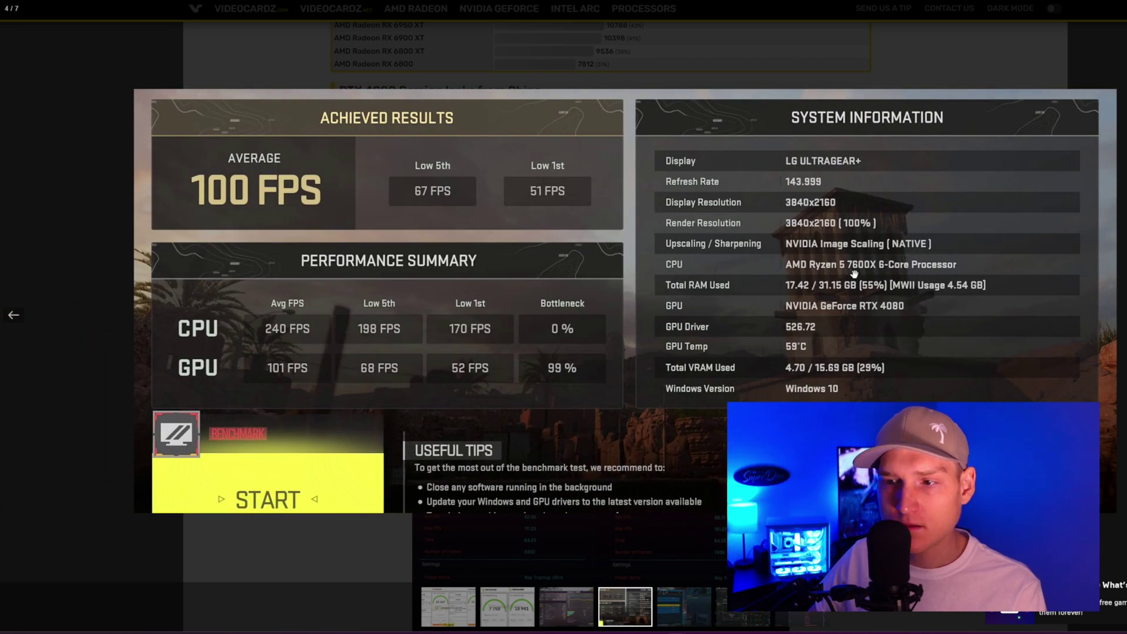
pyautogui.press('Left')
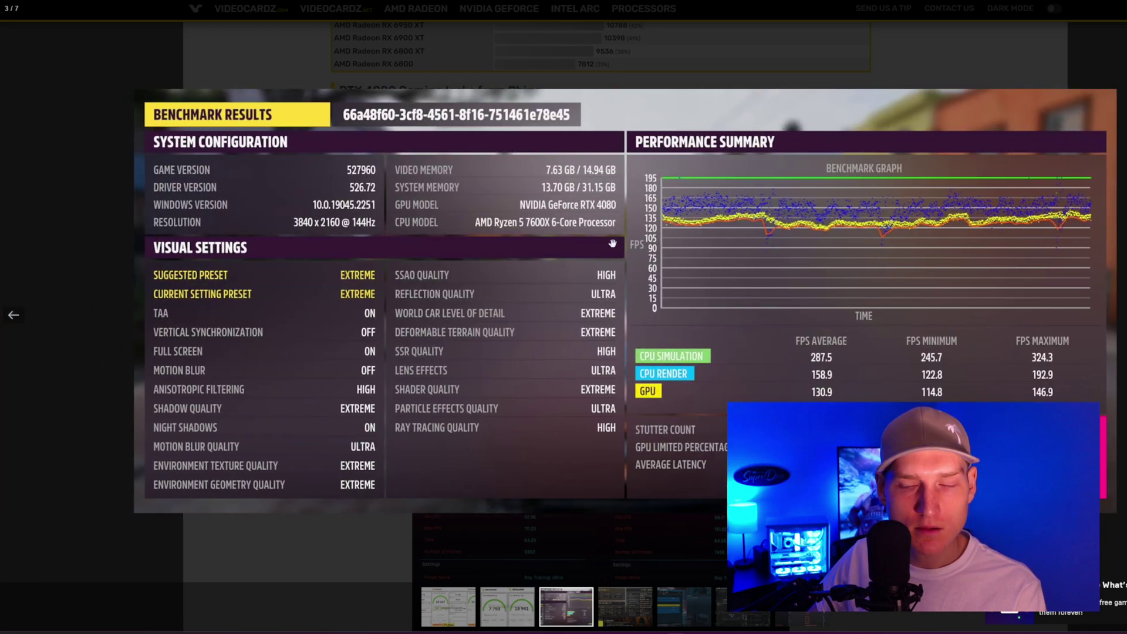
pyautogui.press('Left')
pyautogui.press('Left')
pyautogui.press('Right')
pyautogui.press('Right')
pyautogui.press('Right')
pyautogui.press('Right')
pyautogui.press('Right')
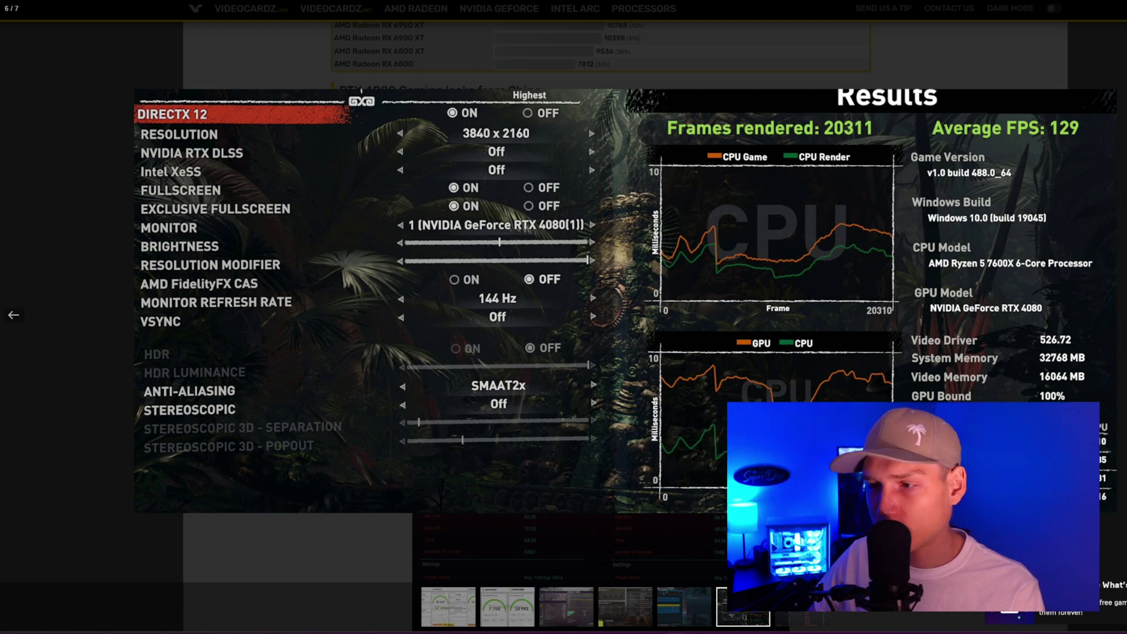
pyautogui.press('Right')
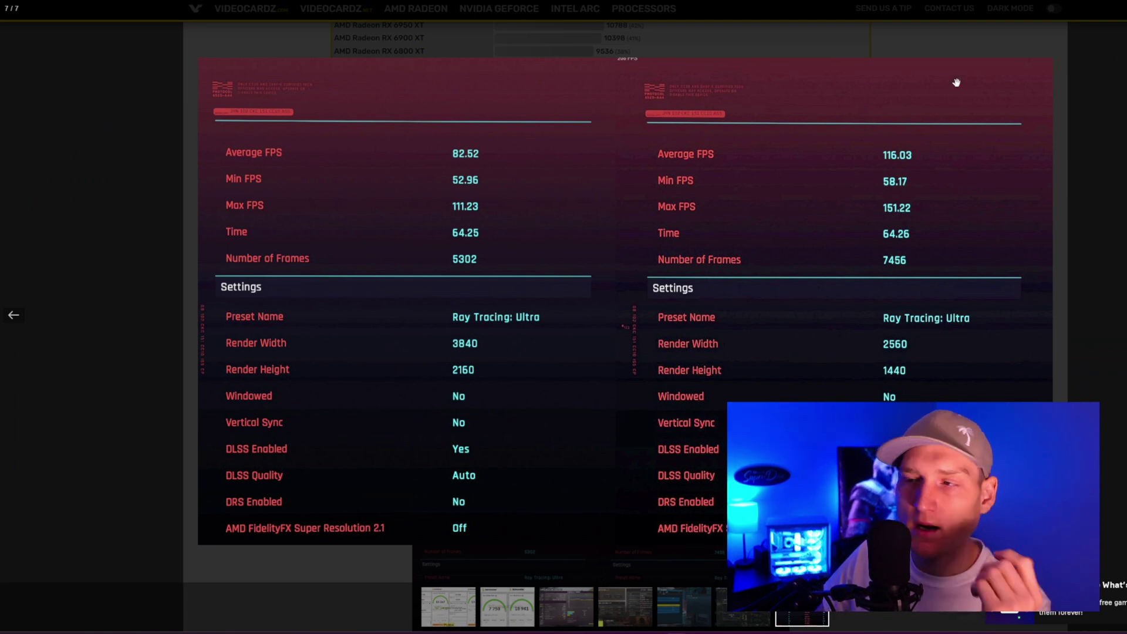
# Step: Close the gallery, zoom the page in two levels, and highlight the Forza Horizon 5 figures
pyautogui.click(1001, 29)
pyautogui.scroll(-3, 886, 232)
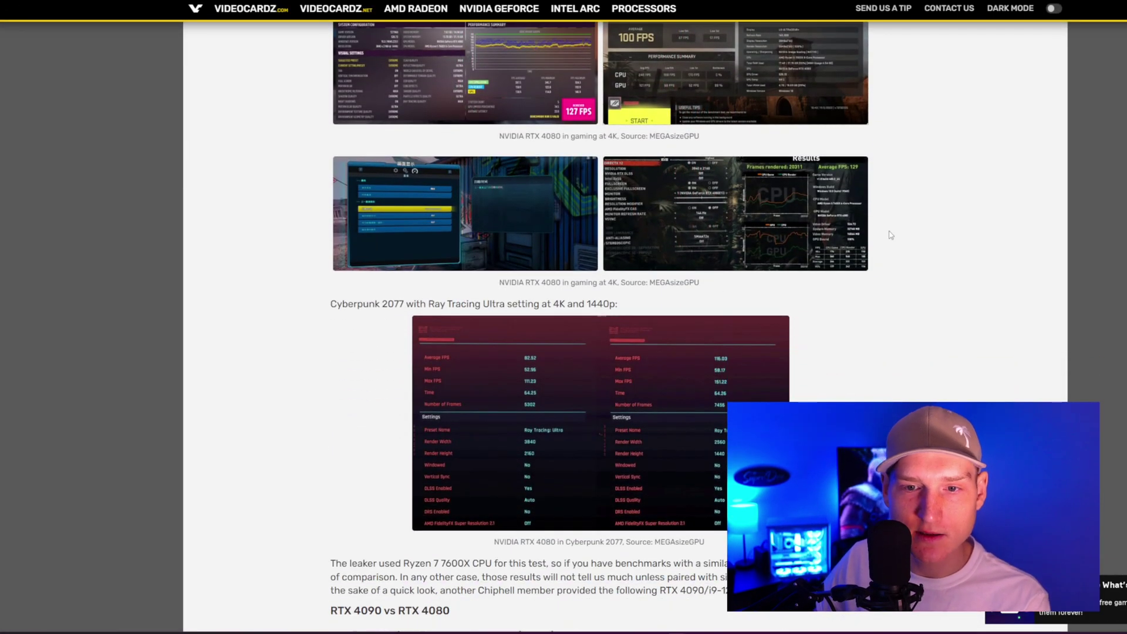
pyautogui.scroll(-1, 591, 337)
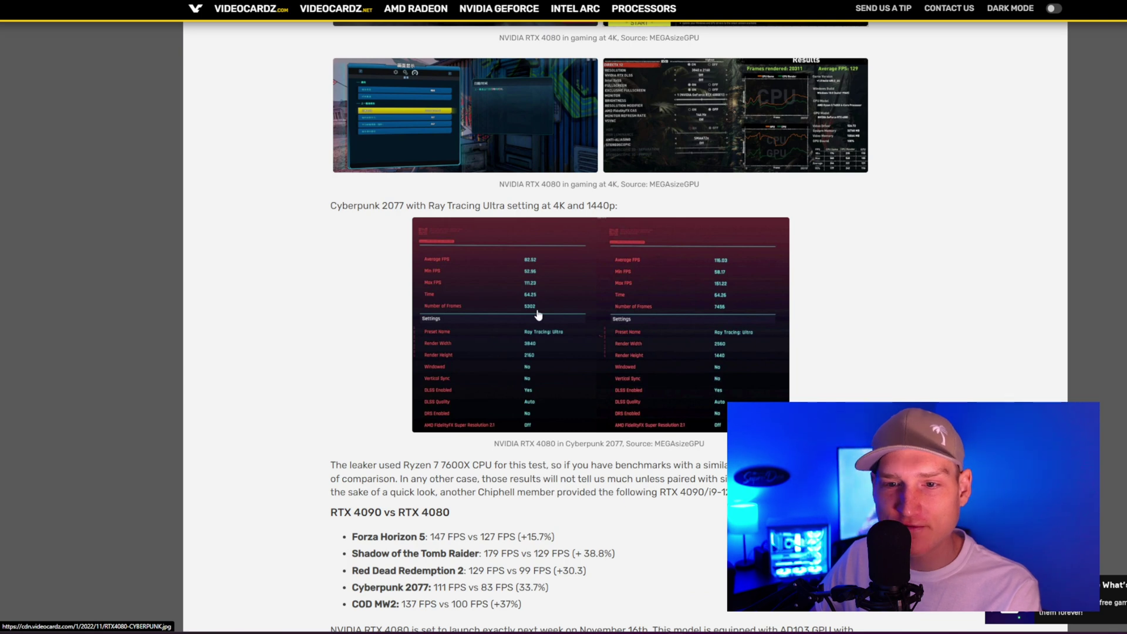
pyautogui.scroll(-1, 709, 269)
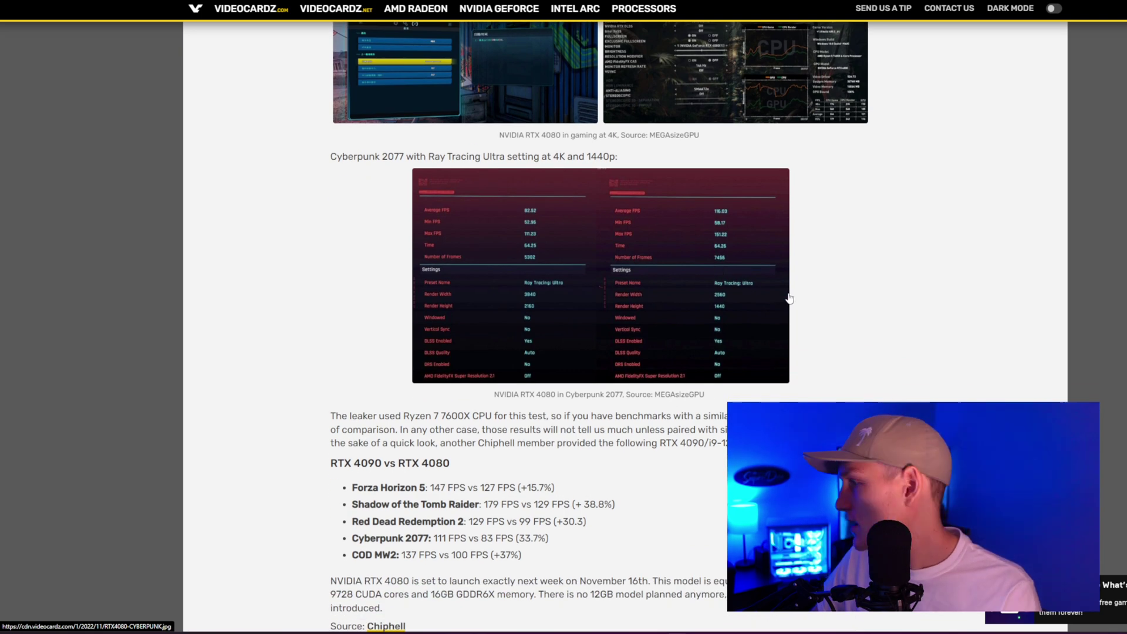
pyautogui.hotkey('ctrl', '+')
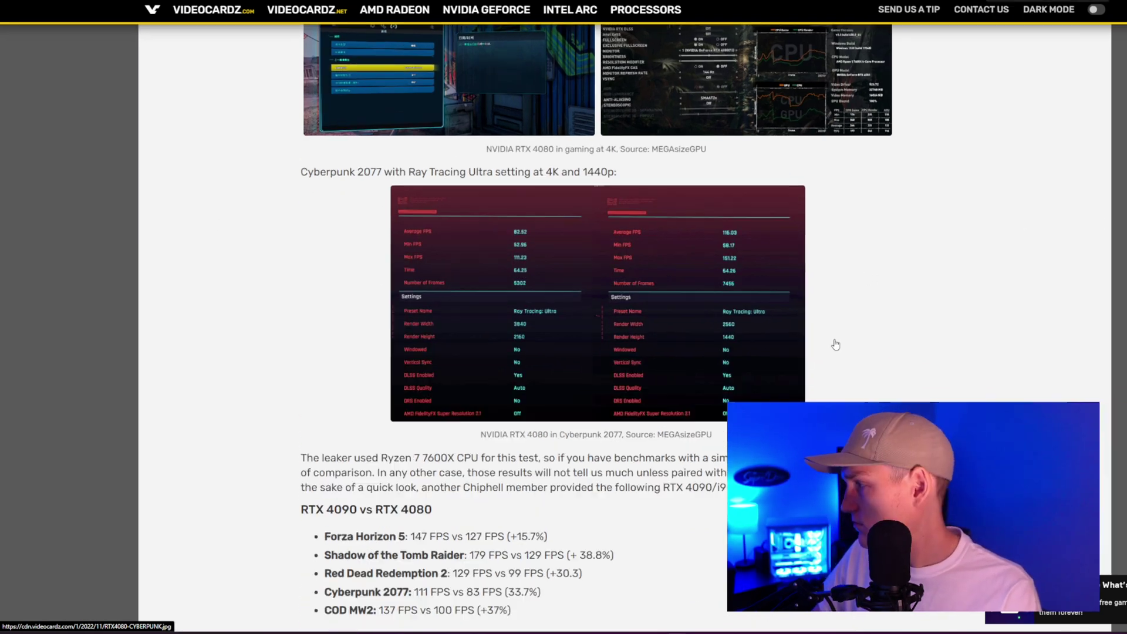
pyautogui.hotkey('ctrl', '+')
pyautogui.scroll(-1, 809, 340)
pyautogui.scroll(-1, 733, 296)
pyautogui.scroll(-2, 725, 274)
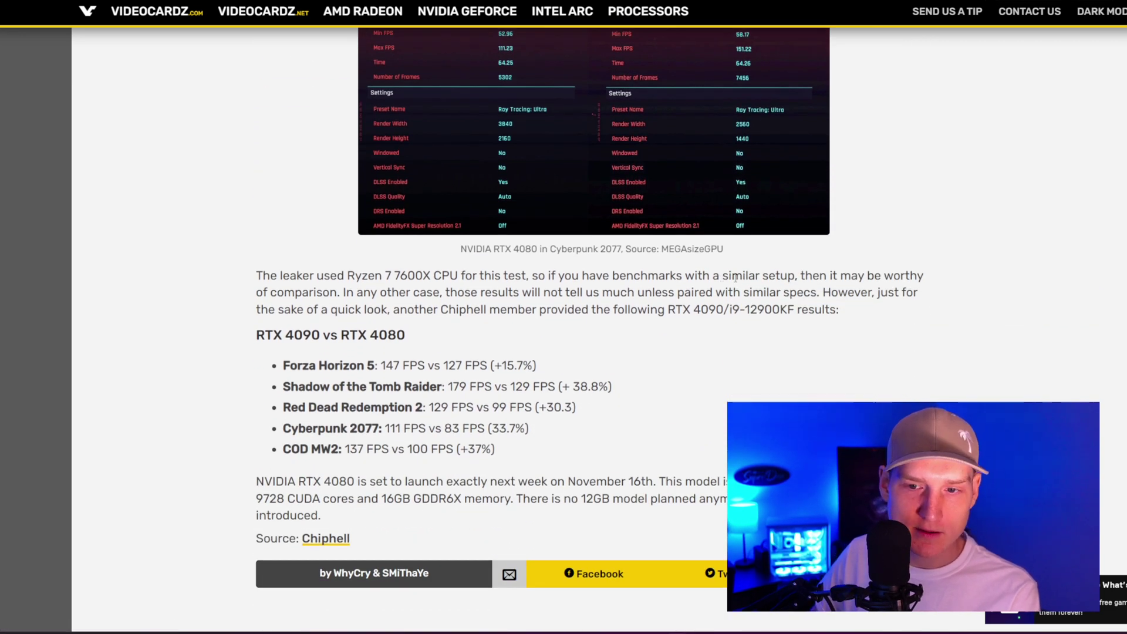
pyautogui.scroll(-1, 735, 278)
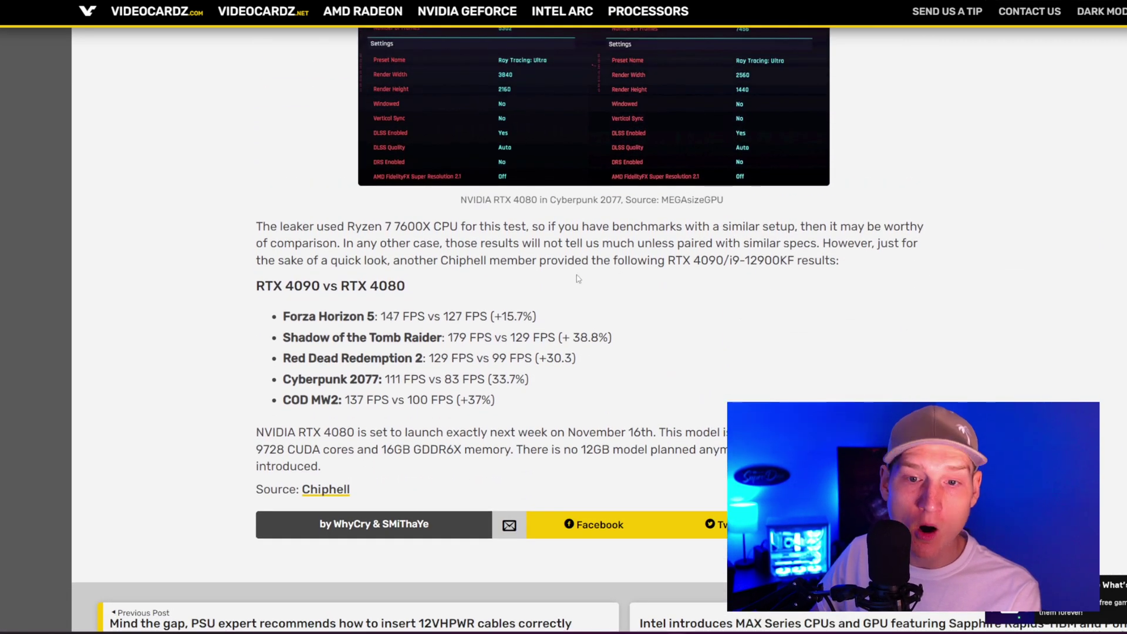
pyautogui.moveTo(461, 323); pyautogui.dragTo(385, 319)
pyautogui.moveTo(493, 317); pyautogui.dragTo(515, 316)
pyautogui.click(408, 314)
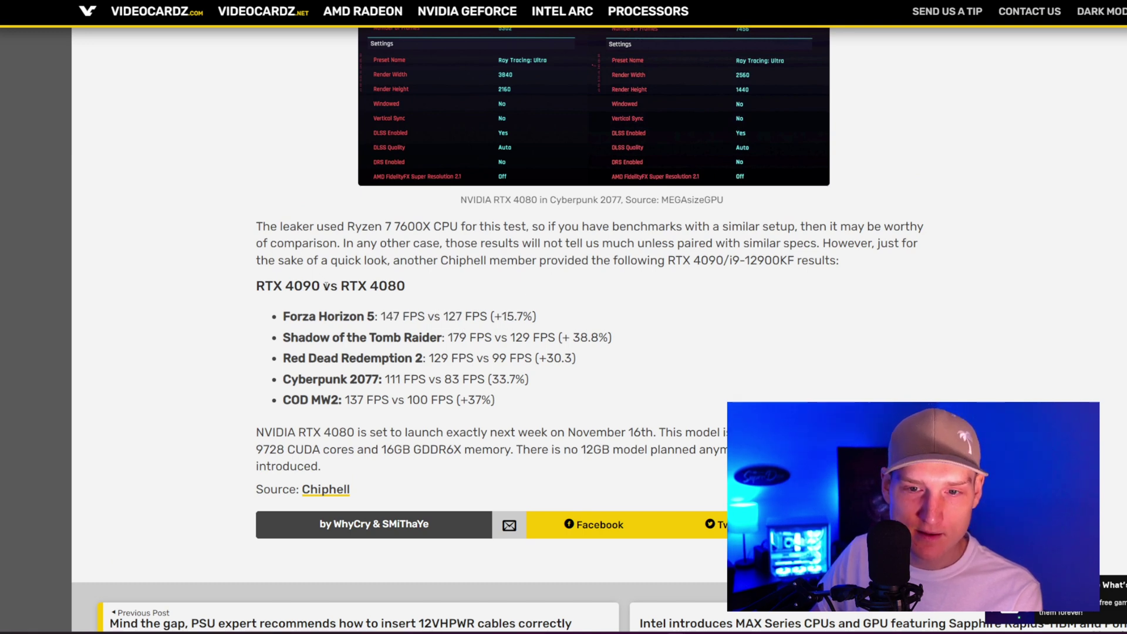
# Step: Highlight the RTX 4090 vs RTX 4080 heading, i9-12900 and Chiphell notes, and Tomb Raider figures
pyautogui.moveTo(317, 282); pyautogui.dragTo(405, 280)
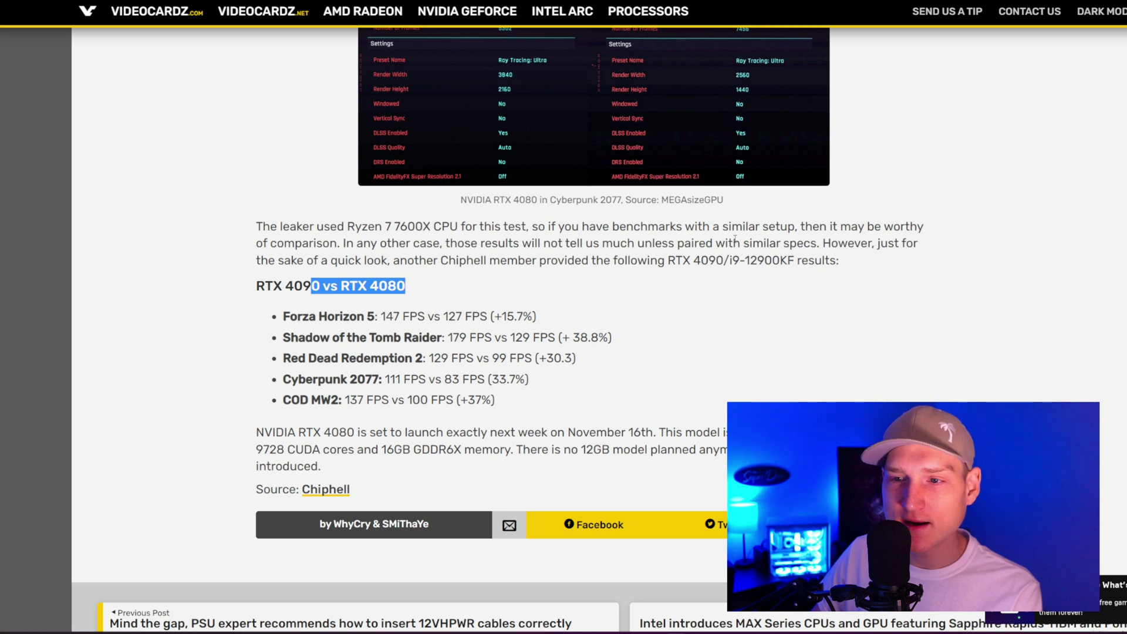
pyautogui.moveTo(780, 261); pyautogui.dragTo(740, 261)
pyautogui.scroll(2, 730, 282)
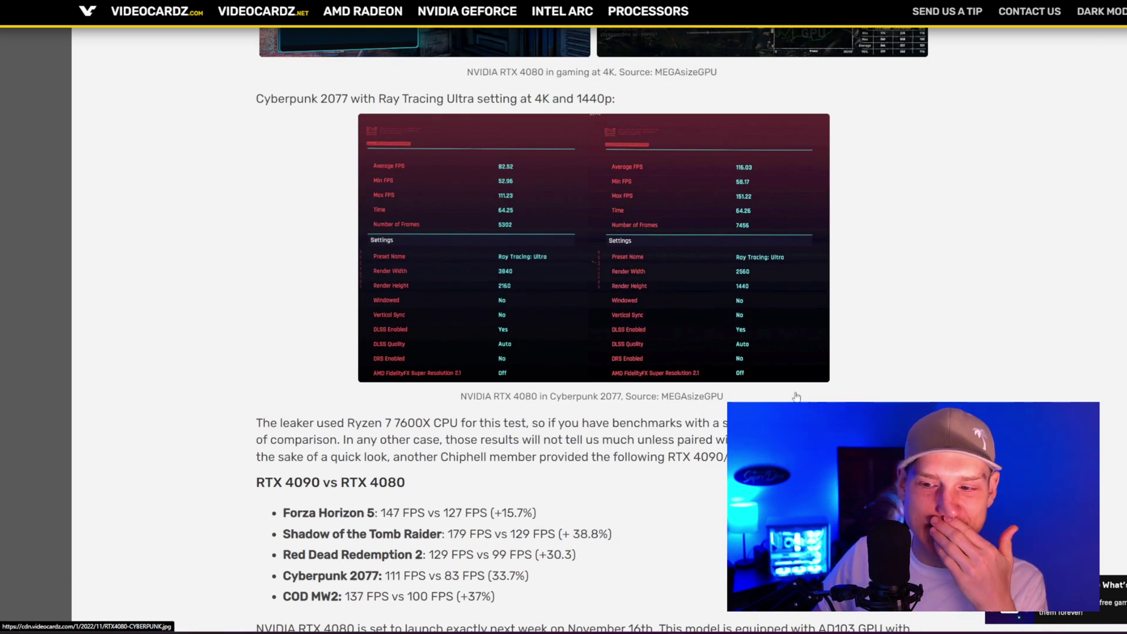
pyautogui.scroll(-2, 563, 316)
pyautogui.click(783, 315)
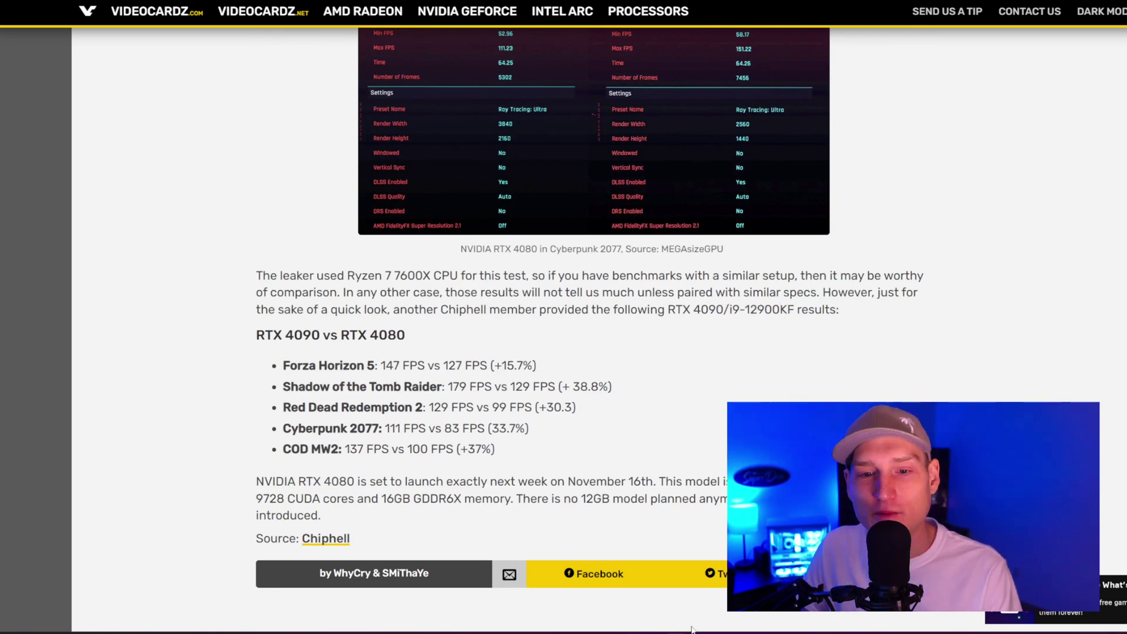
pyautogui.moveTo(764, 310); pyautogui.dragTo(693, 309)
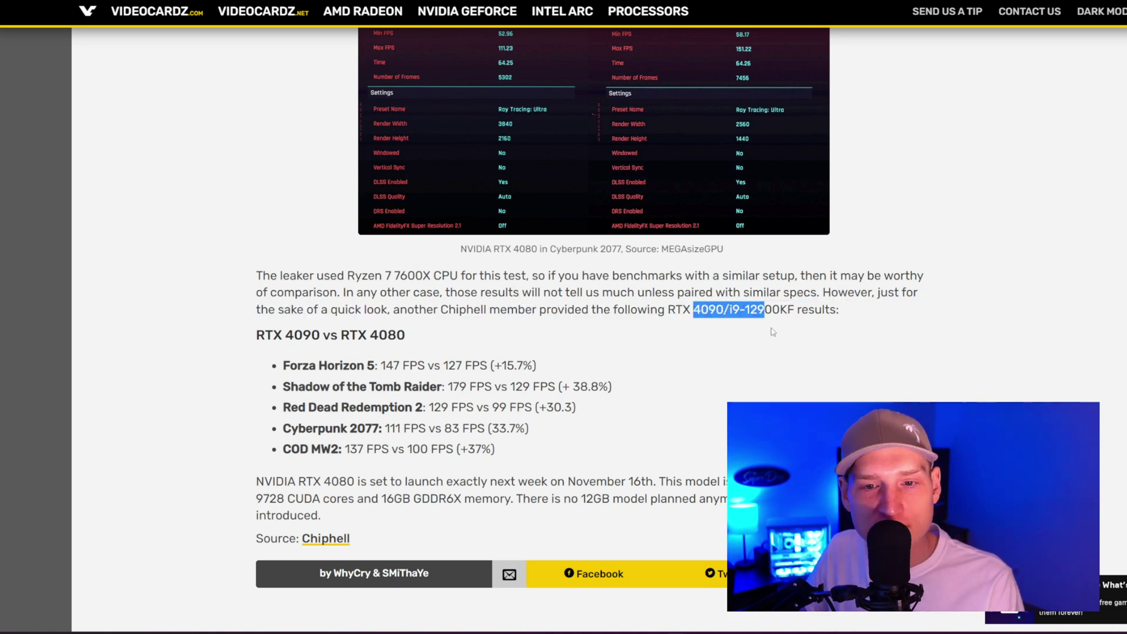
pyautogui.click(754, 309)
pyautogui.moveTo(758, 309); pyautogui.dragTo(749, 293)
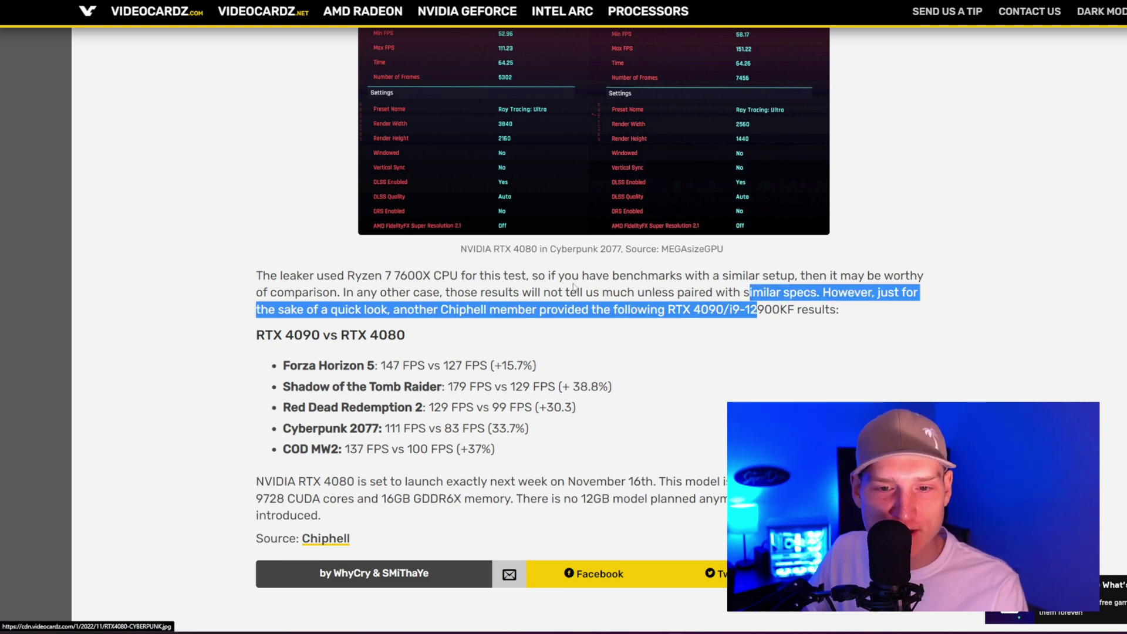
pyautogui.scroll(-1, 491, 257)
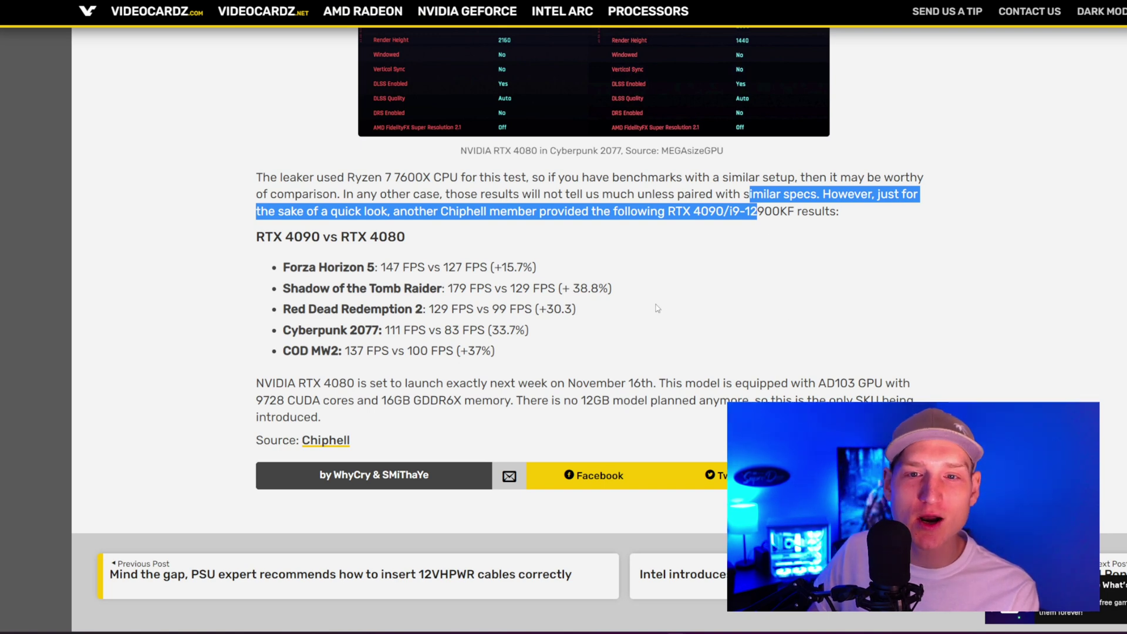
pyautogui.click(463, 262)
pyautogui.moveTo(506, 267); pyautogui.dragTo(454, 266)
pyautogui.moveTo(571, 288); pyautogui.dragTo(476, 289)
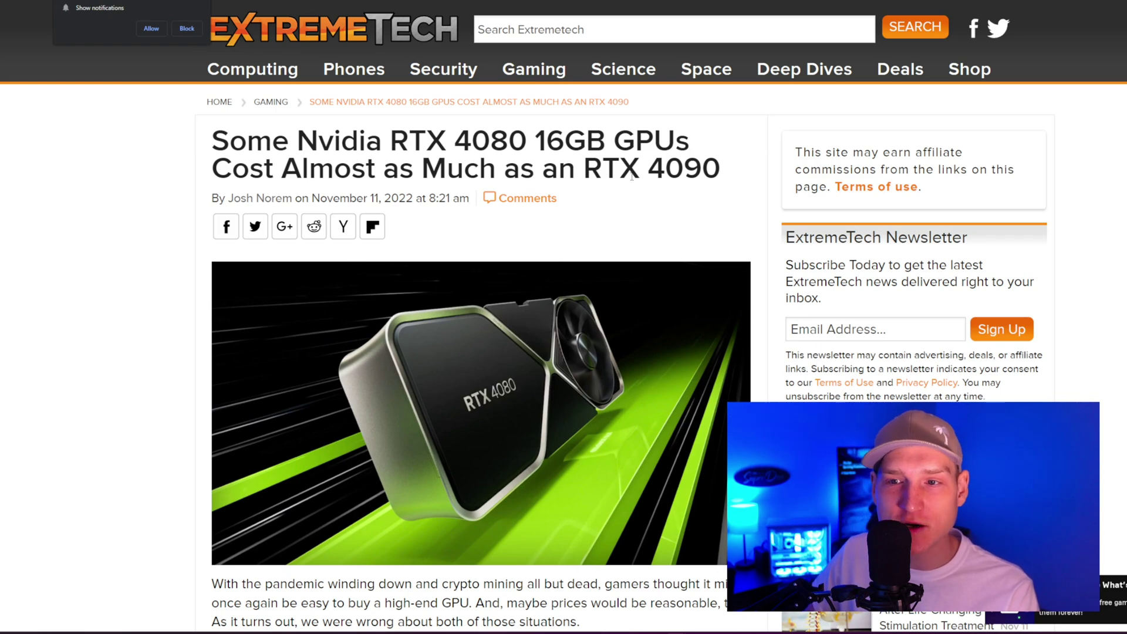
pyautogui.scroll(-2, 669, 138)
pyautogui.scroll(-4, 669, 138)
pyautogui.scroll(-3, 669, 138)
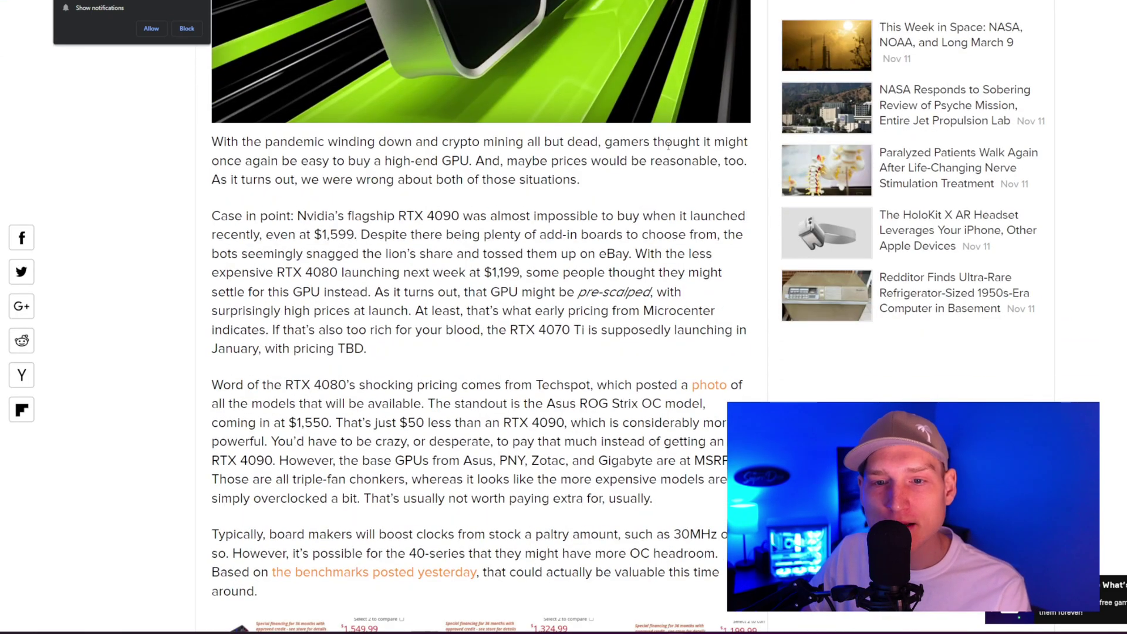
pyautogui.scroll(-1, 670, 139)
pyautogui.scroll(-1, 669, 137)
pyautogui.scroll(-1, 670, 138)
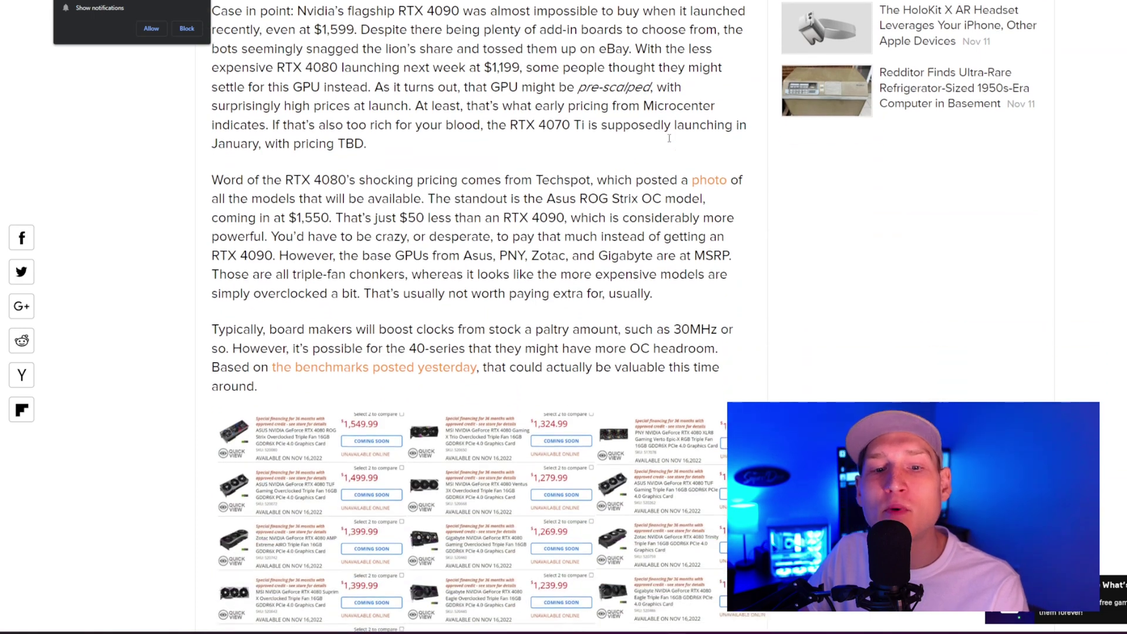
pyautogui.scroll(-3, 669, 138)
pyautogui.scroll(-2, 596, 243)
pyautogui.scroll(-2, 596, 243)
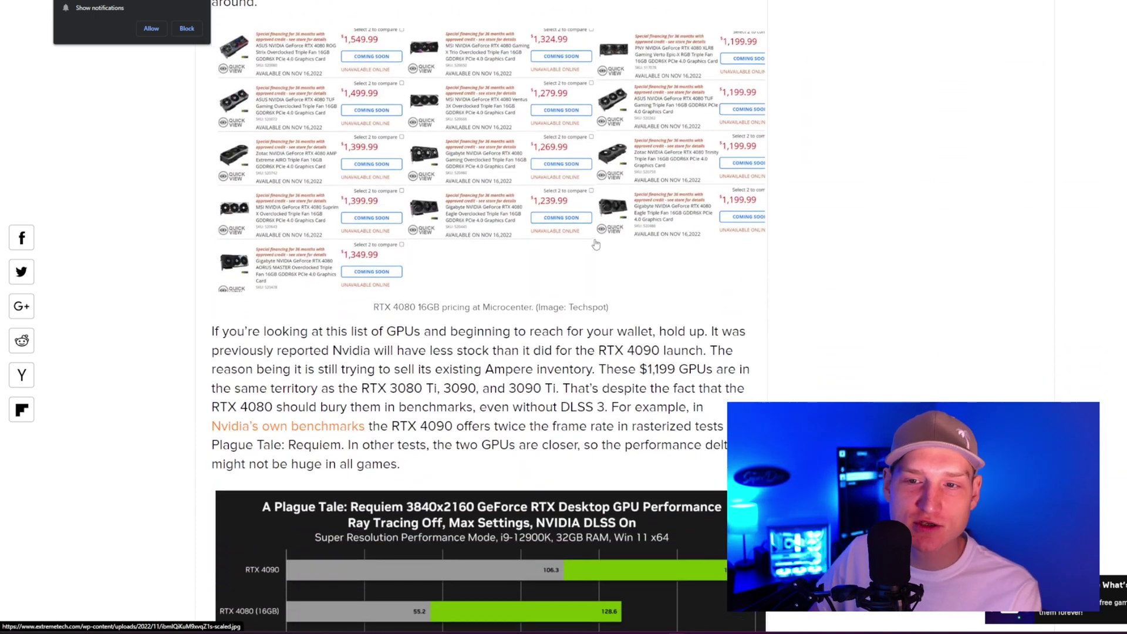
pyautogui.scroll(-2, 634, 255)
pyautogui.scroll(1, 782, 349)
pyautogui.scroll(-2, 749, 343)
pyautogui.scroll(-2, 616, 291)
pyautogui.scroll(-1, 579, 271)
pyautogui.scroll(3, 577, 264)
pyautogui.scroll(3, 573, 250)
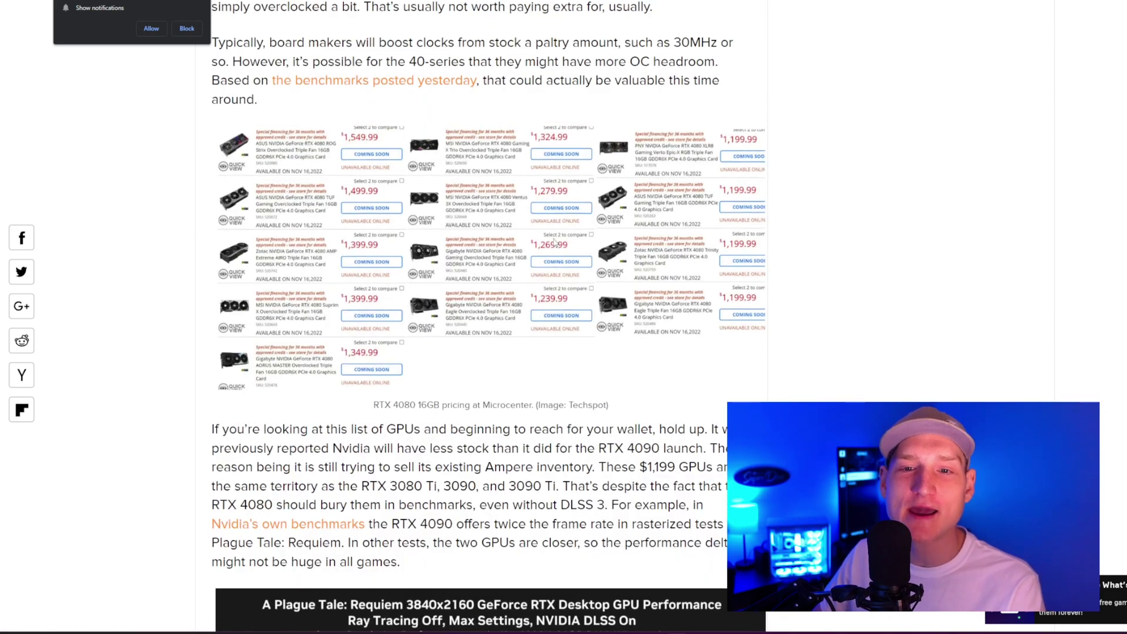
pyautogui.scroll(1, 563, 228)
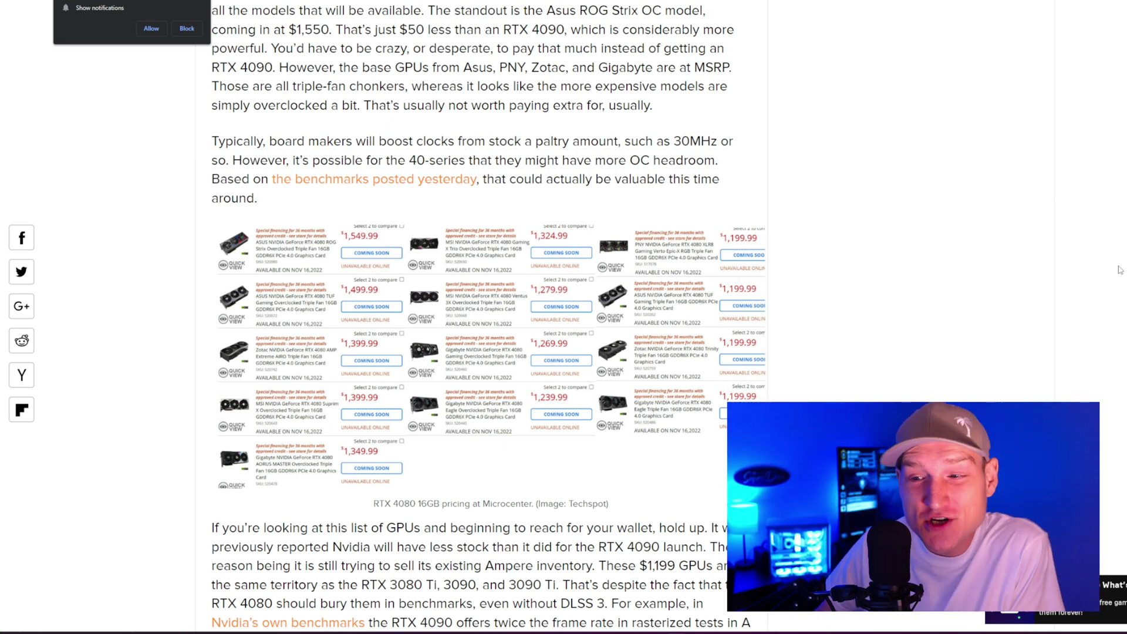
pyautogui.scroll(-3, 790, 402)
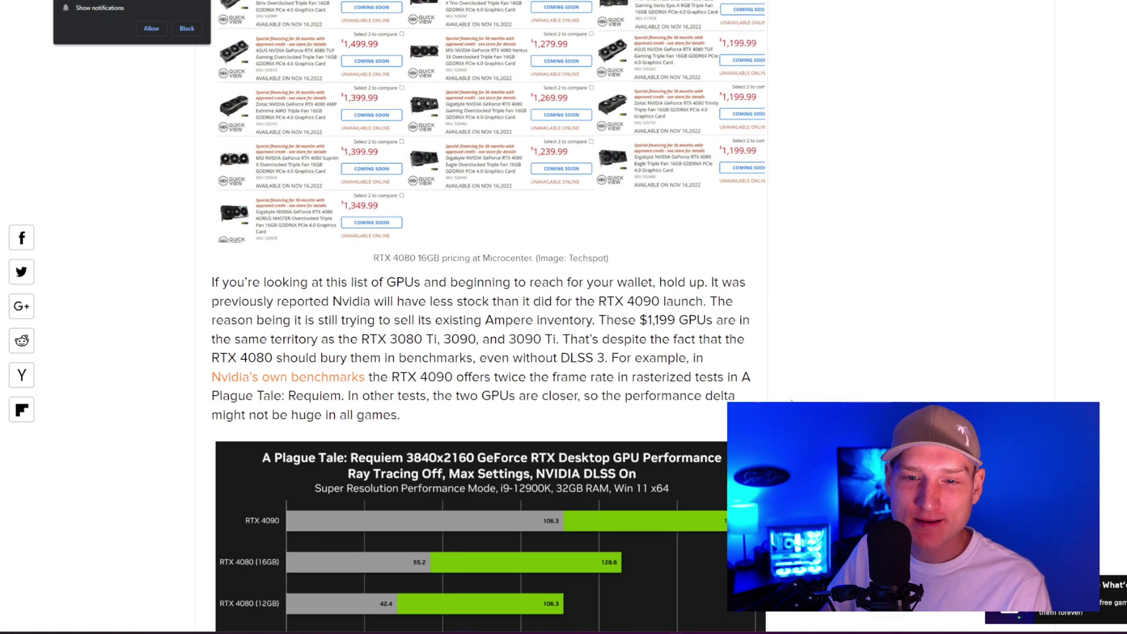
pyautogui.scroll(-2, 789, 402)
pyautogui.scroll(-2, 791, 398)
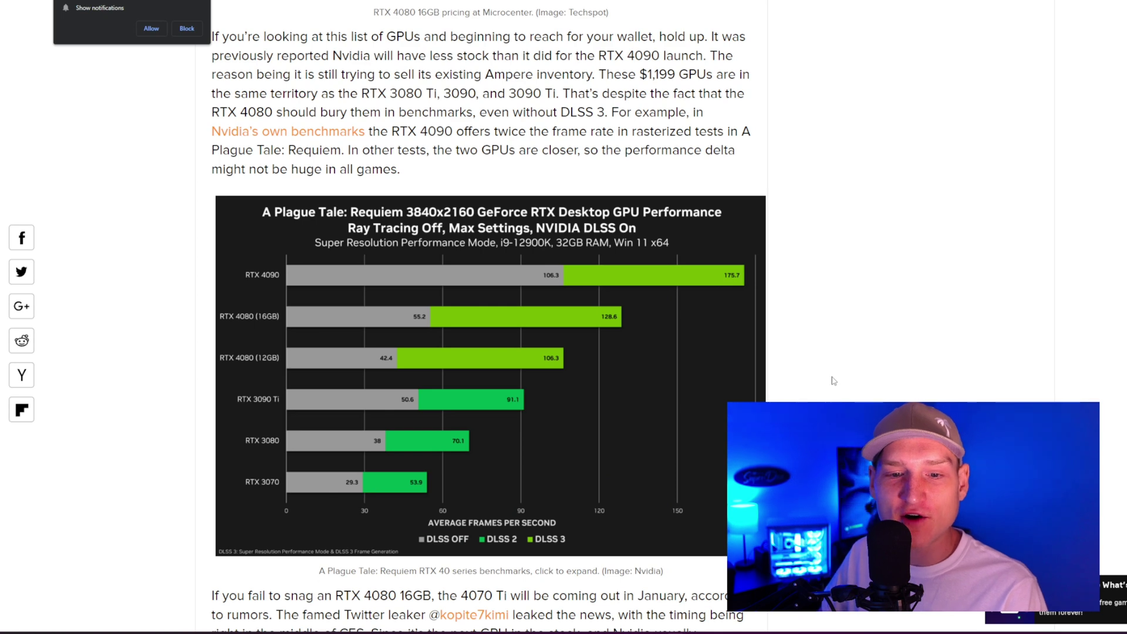
pyautogui.scroll(-1, 790, 402)
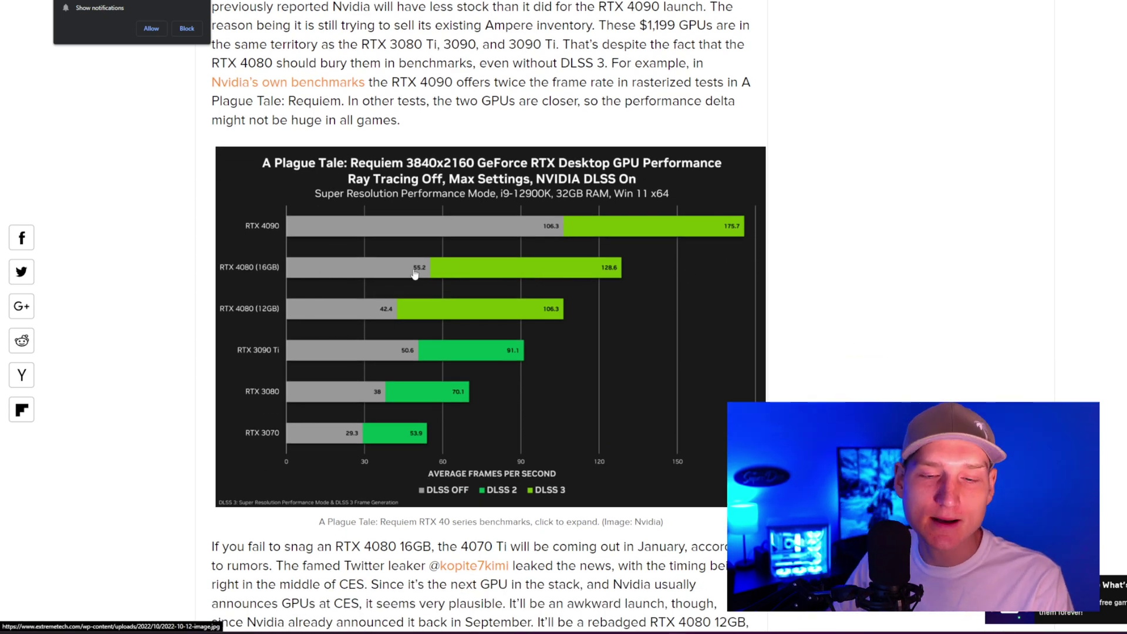
pyautogui.scroll(-2, 434, 290)
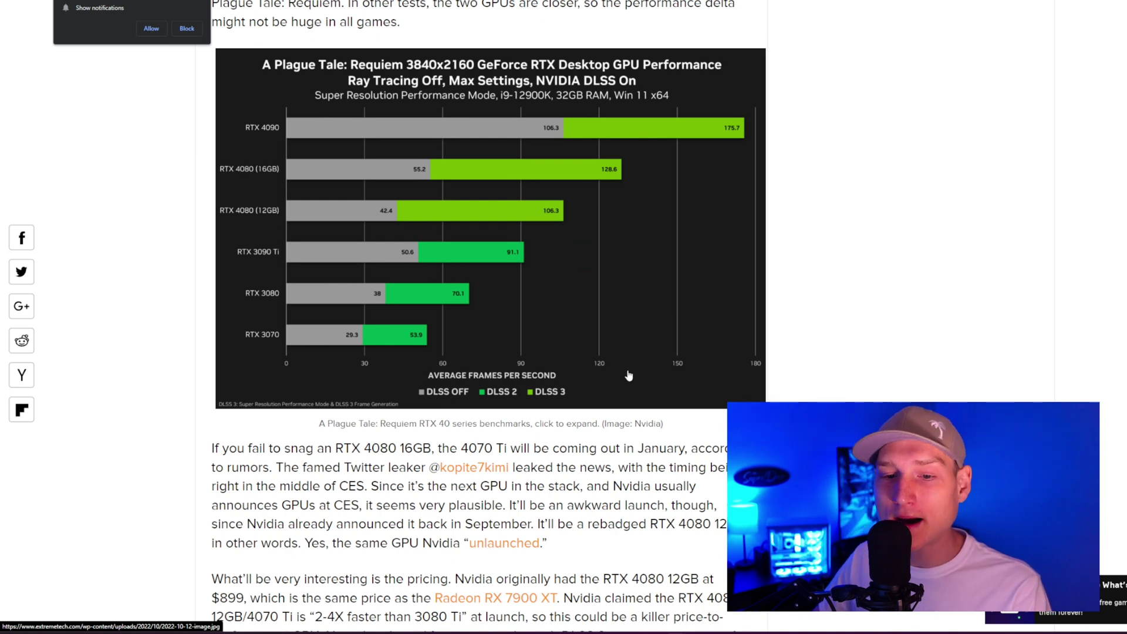
# Step: Highlight the sentence about the RTX 4070 Ti launching in January
pyautogui.moveTo(495, 449); pyautogui.dragTo(655, 458)
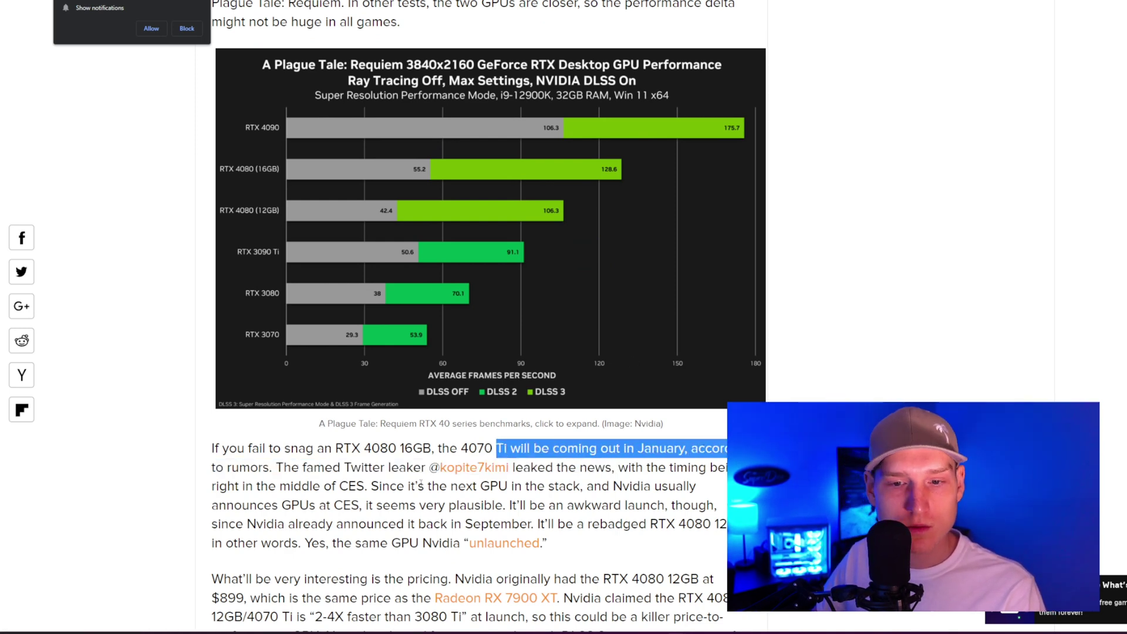
pyautogui.scroll(-1, 416, 478)
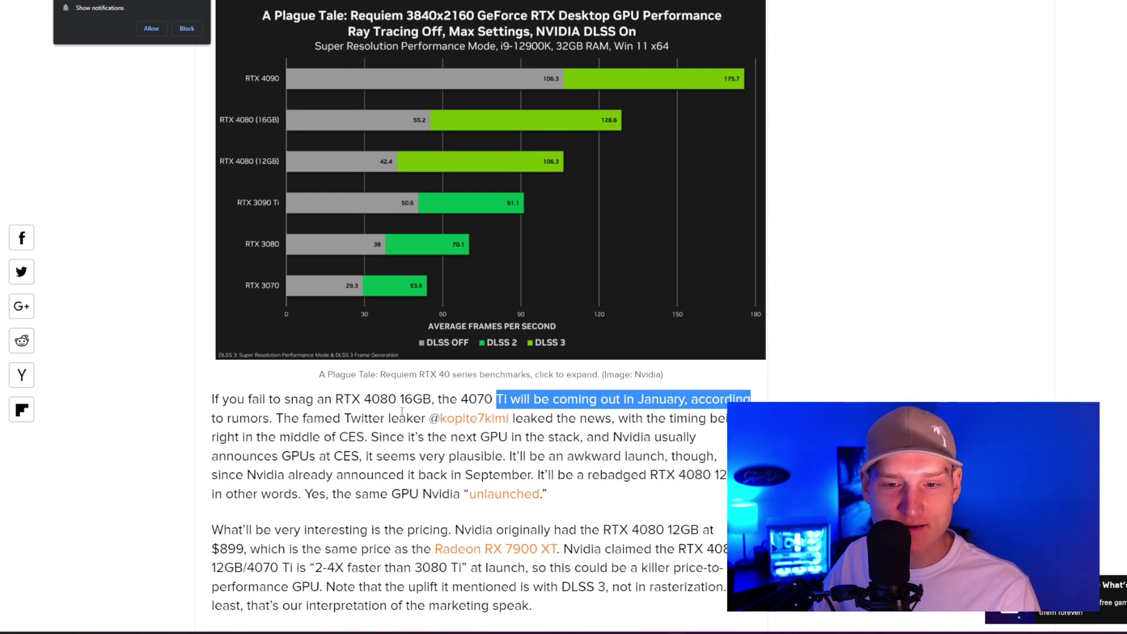
pyautogui.scroll(2, 407, 370)
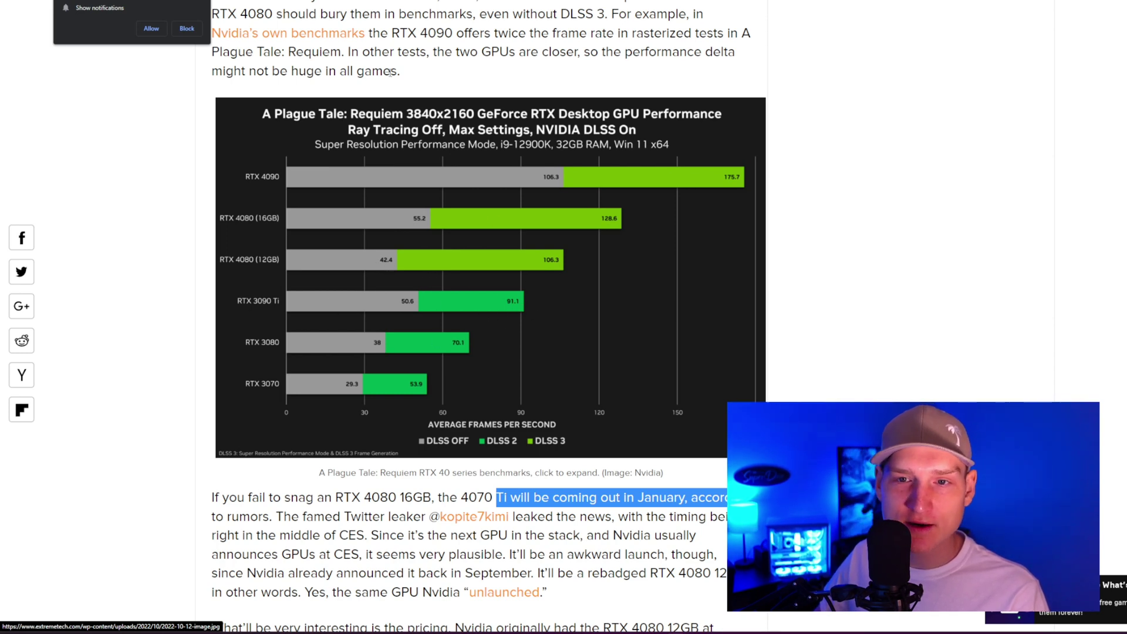
pyautogui.scroll(-2, 556, 130)
pyautogui.scroll(-1, 569, 145)
pyautogui.scroll(-1, 577, 158)
pyautogui.scroll(-1, 586, 175)
pyautogui.scroll(1, 586, 175)
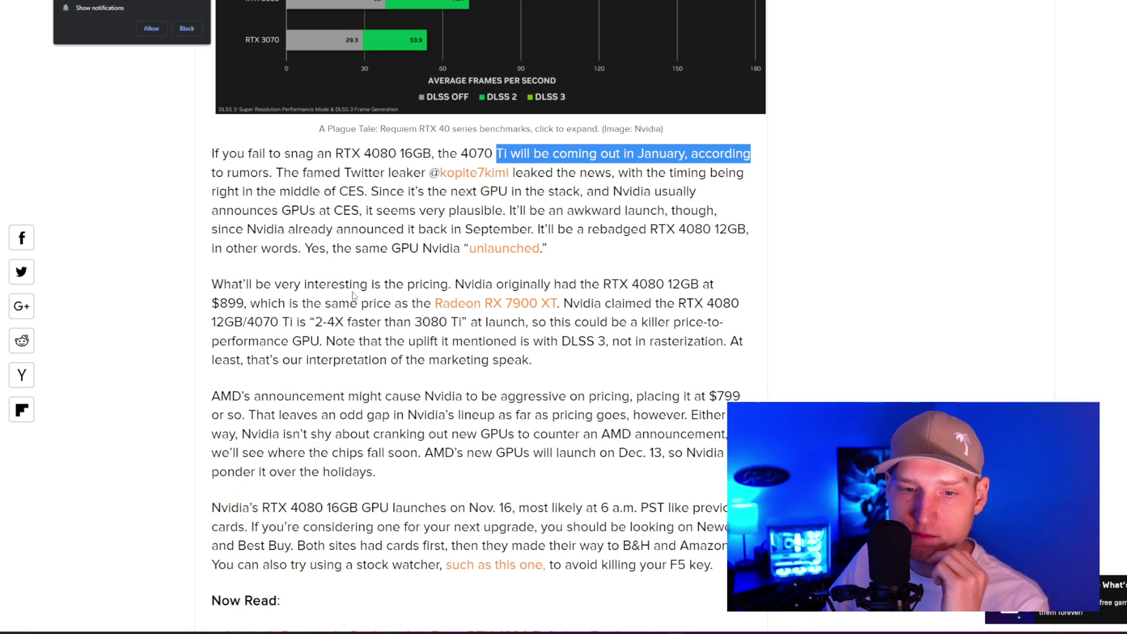
pyautogui.scroll(-1, 353, 293)
pyautogui.scroll(-1, 341, 329)
pyautogui.scroll(-1, 341, 329)
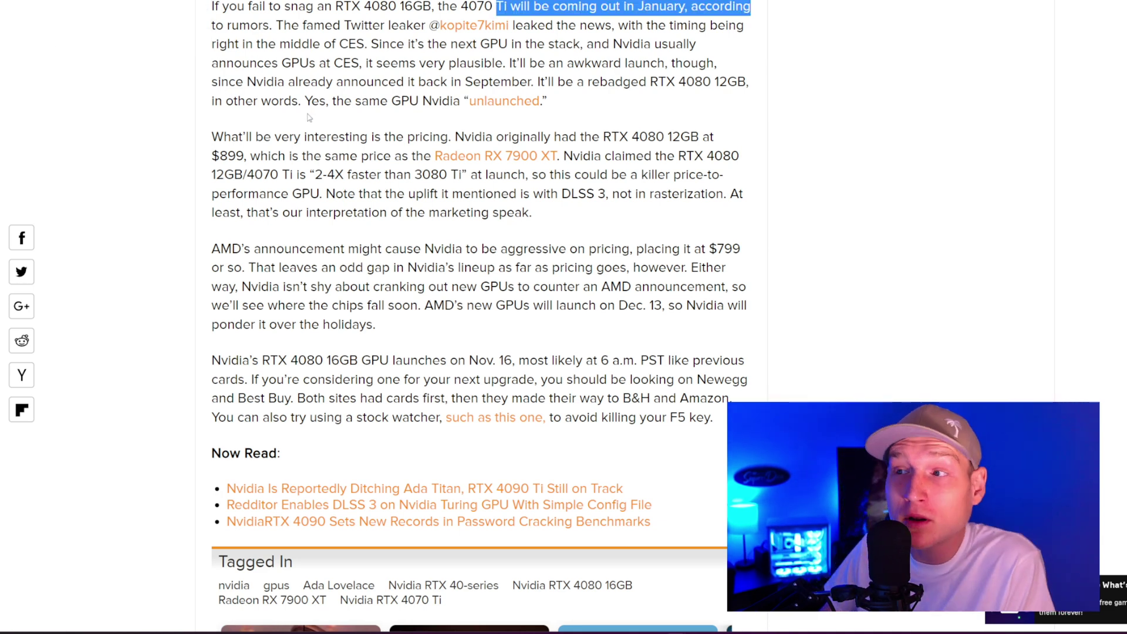
pyautogui.scroll(1, 581, 298)
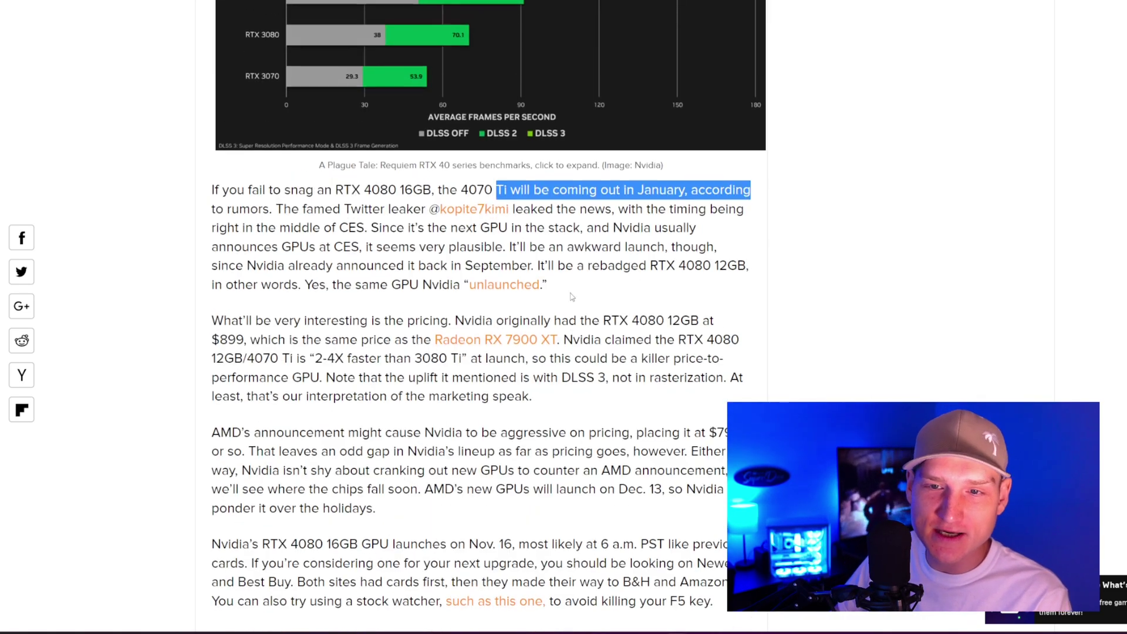